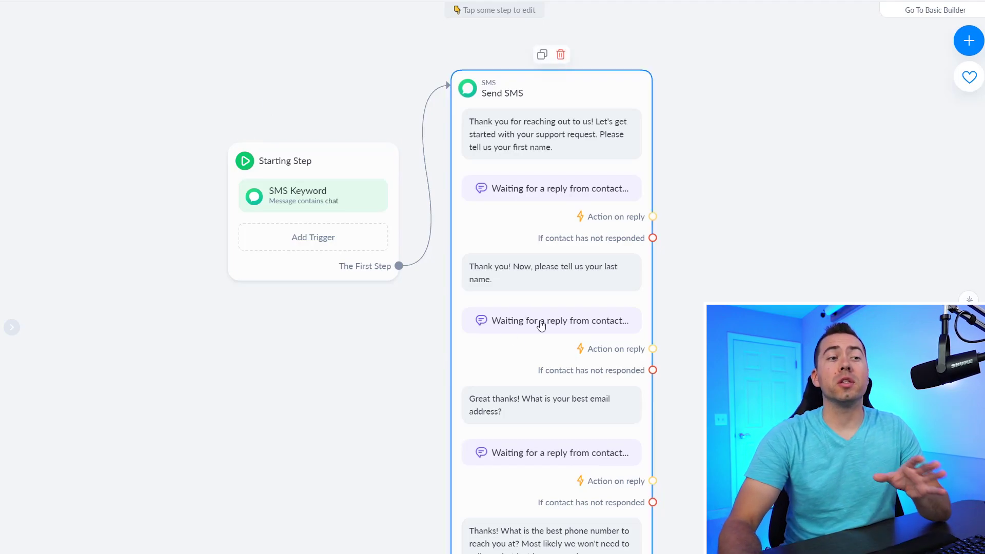
Step: Confirm the starting step's SMS Keyword trigger is 'chat', then open the Send SMS step editor
left_click(325, 191)
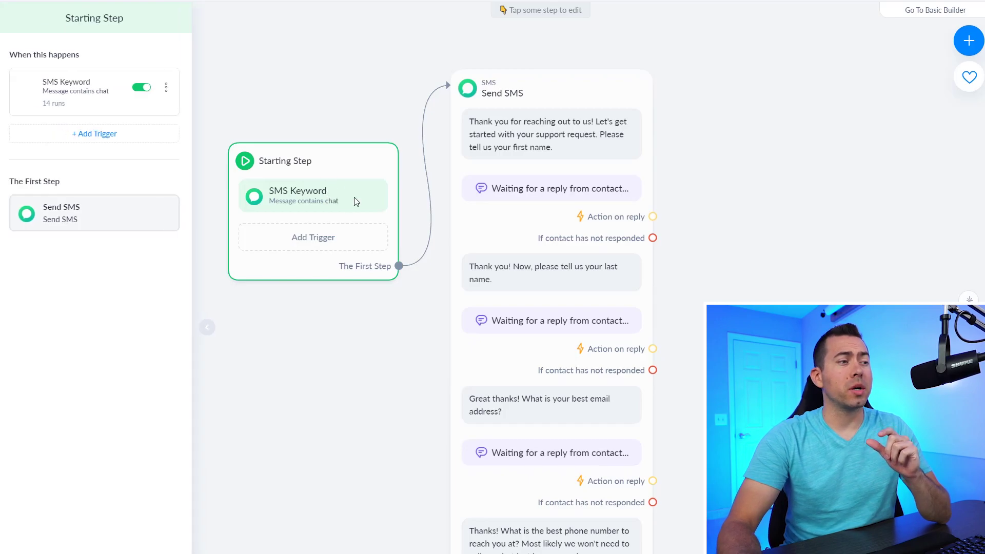
left_click(76, 105)
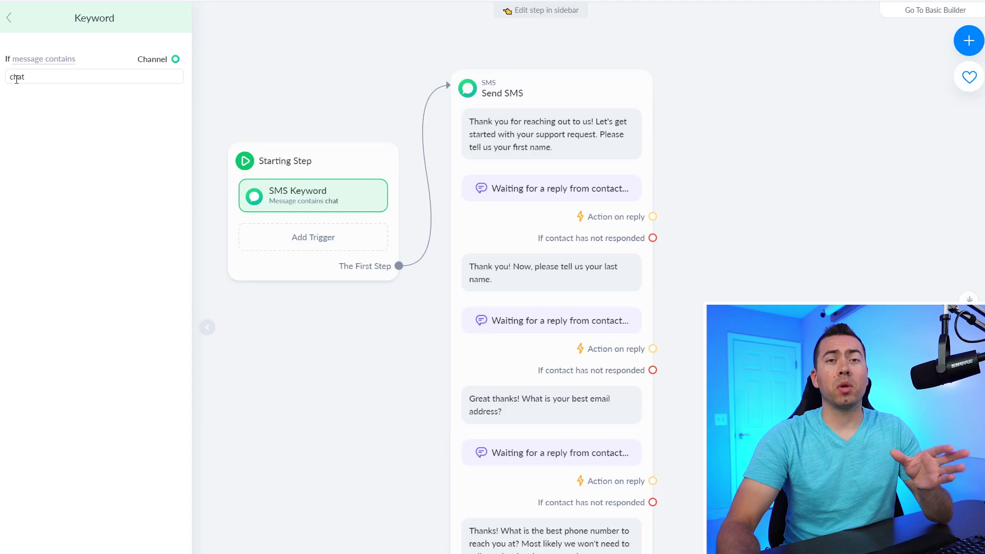
left_click(8, 17)
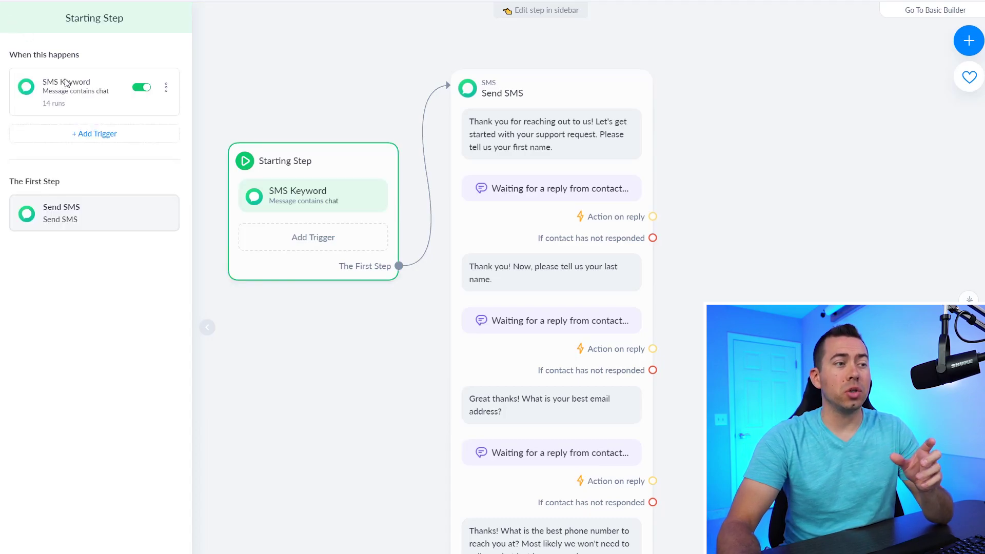
left_click(342, 104)
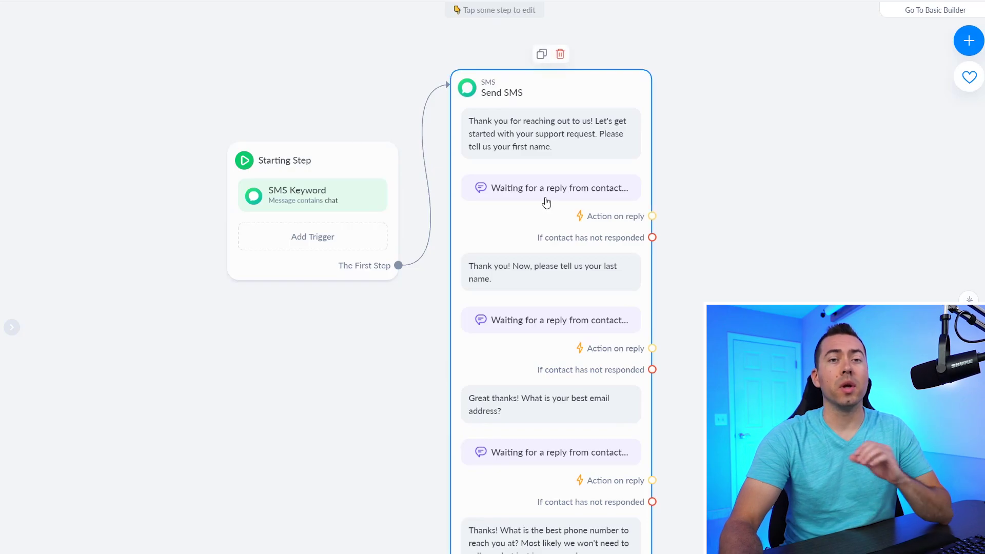
left_click(545, 180)
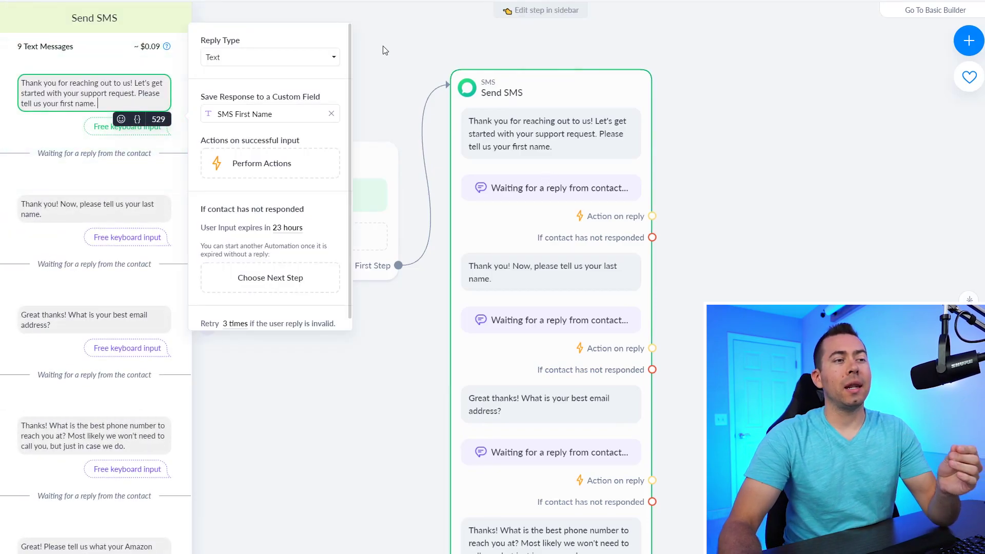
left_click(360, 168)
left_click(78, 100)
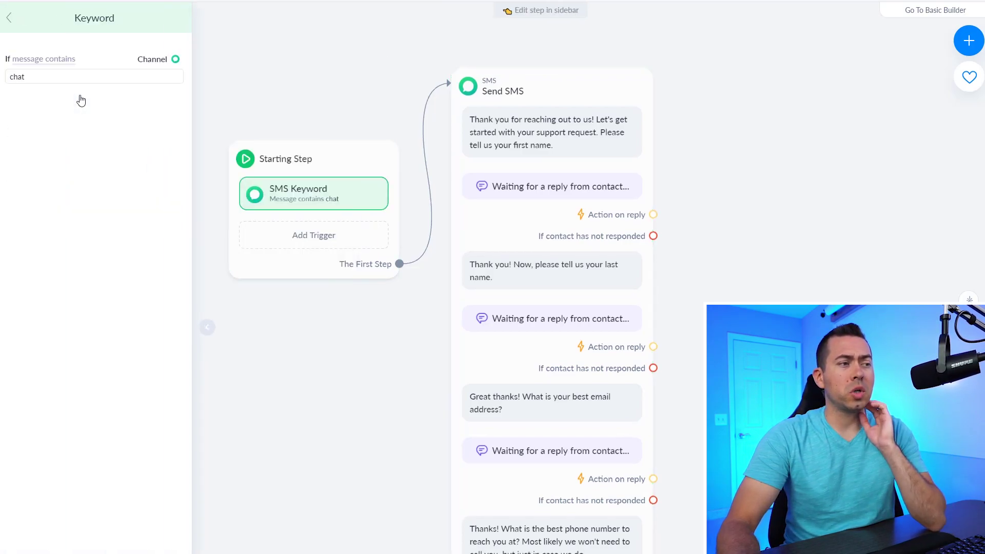
left_click(23, 62)
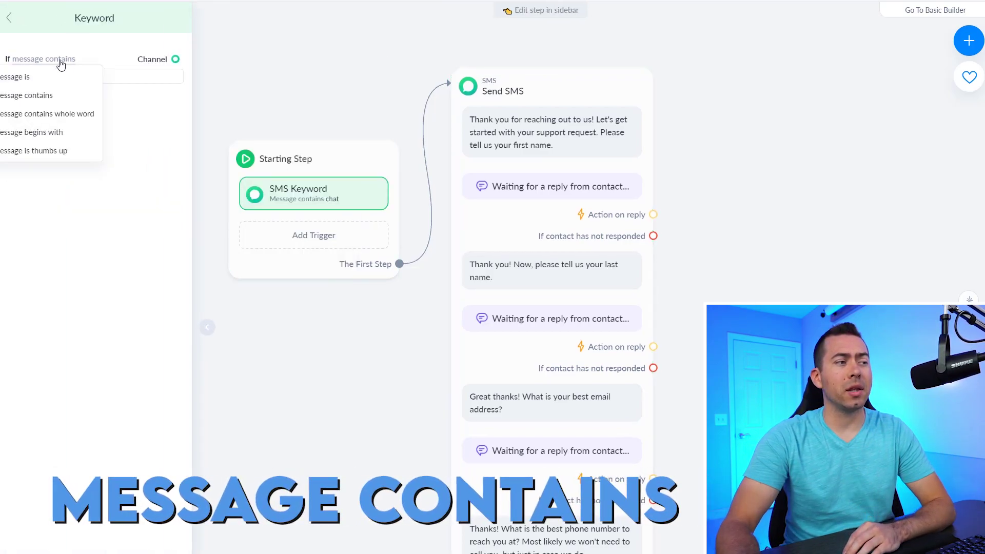
left_click(62, 230)
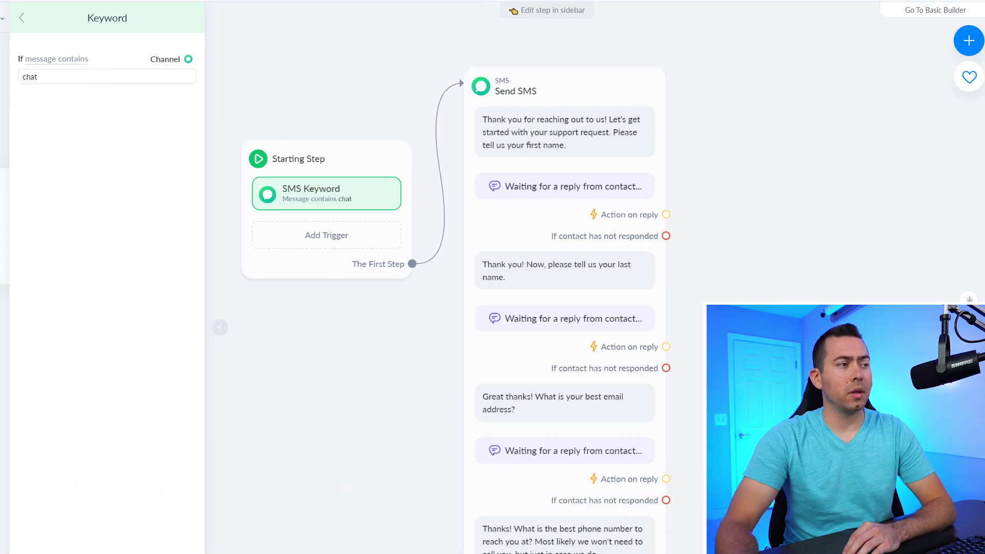
left_click(141, 78)
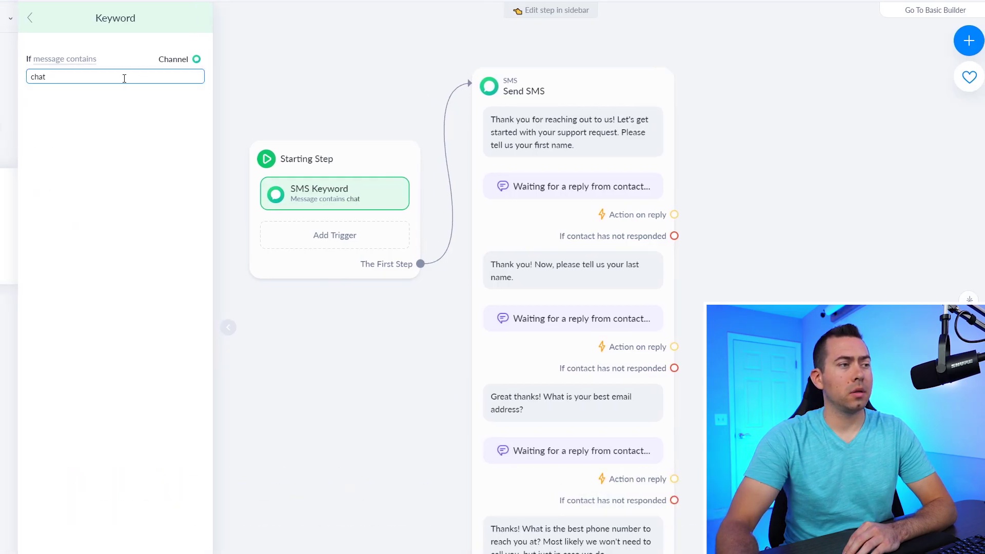
left_click(72, 60)
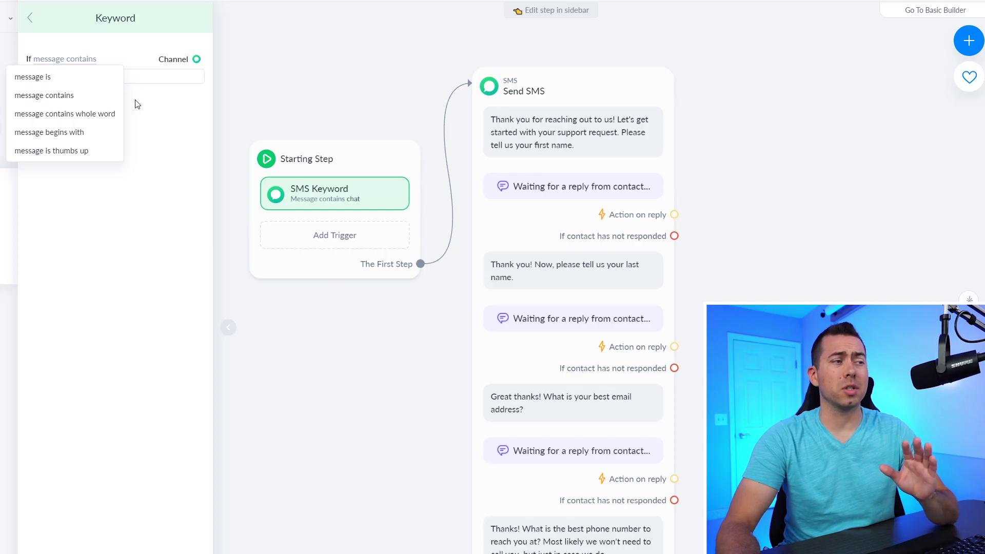
left_click(174, 155)
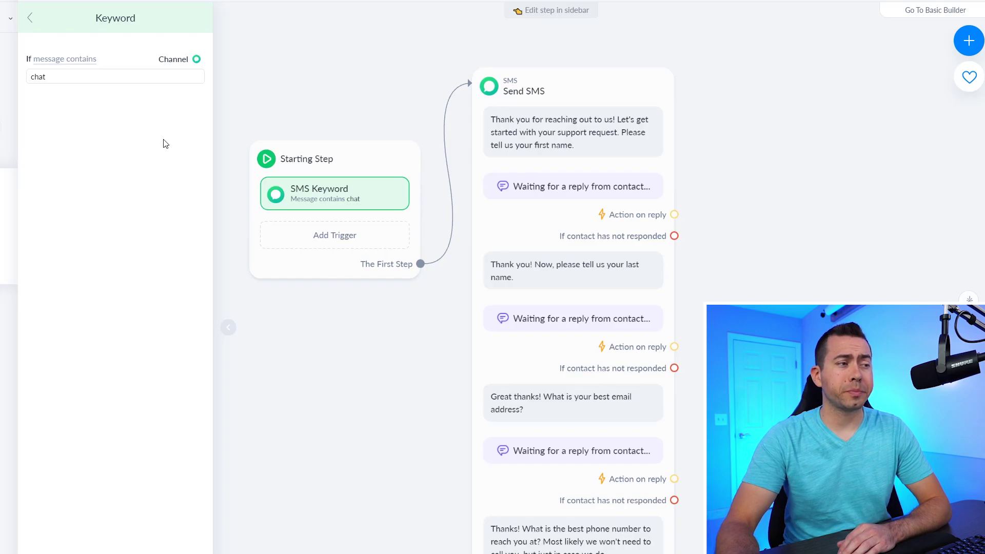
left_click(393, 77)
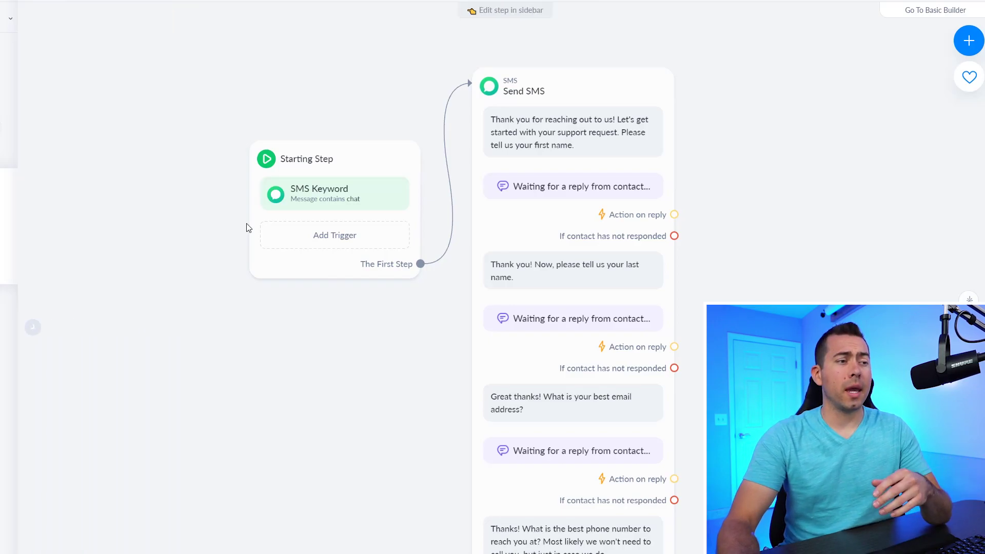
left_click(609, 220)
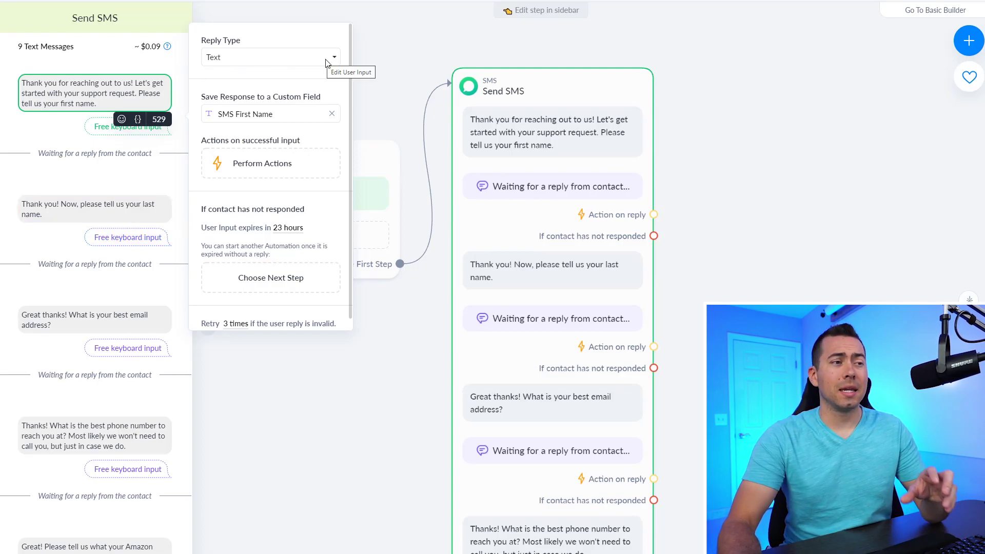
Step: Browse the Reply Type options and keep the first-name answer as Text
left_click(319, 60)
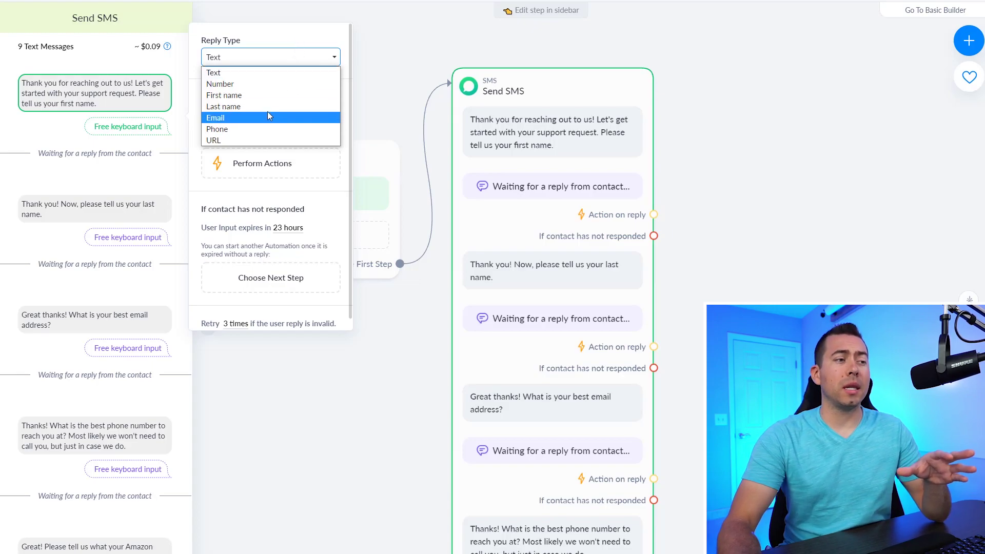
left_click(286, 41)
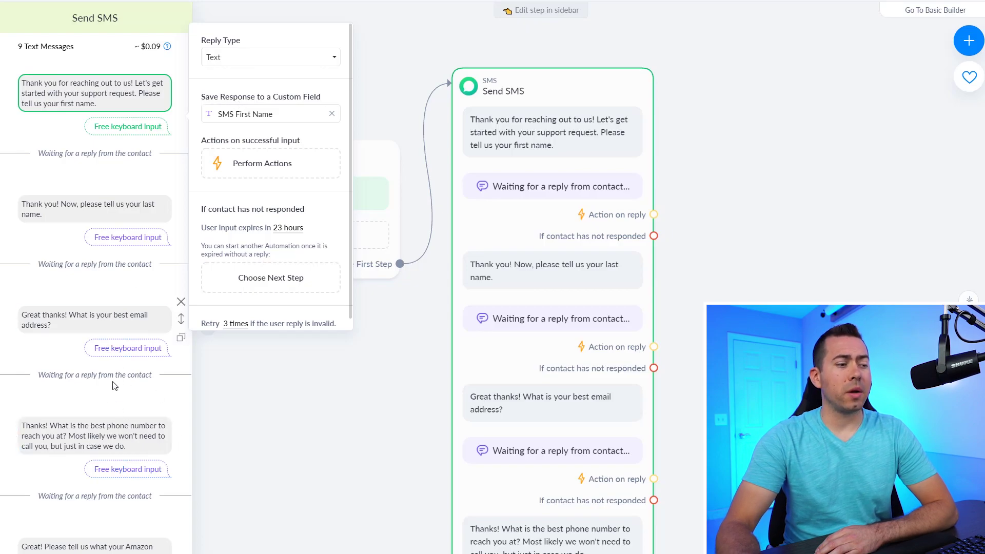
Step: Reopen the first-name question's reply settings: saved to SMS First Name, 23-hour expiry, 3 retries
left_click(358, 409)
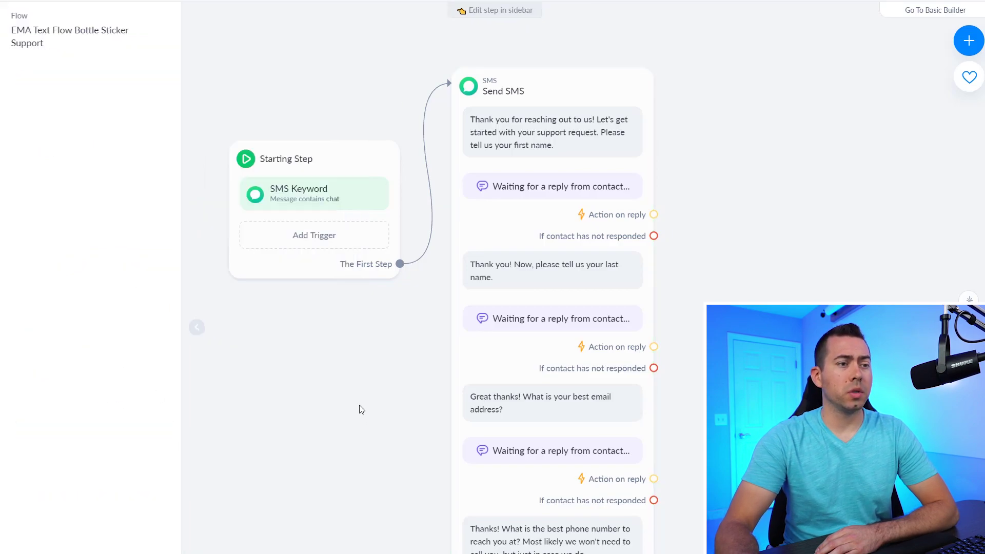
left_click(519, 141)
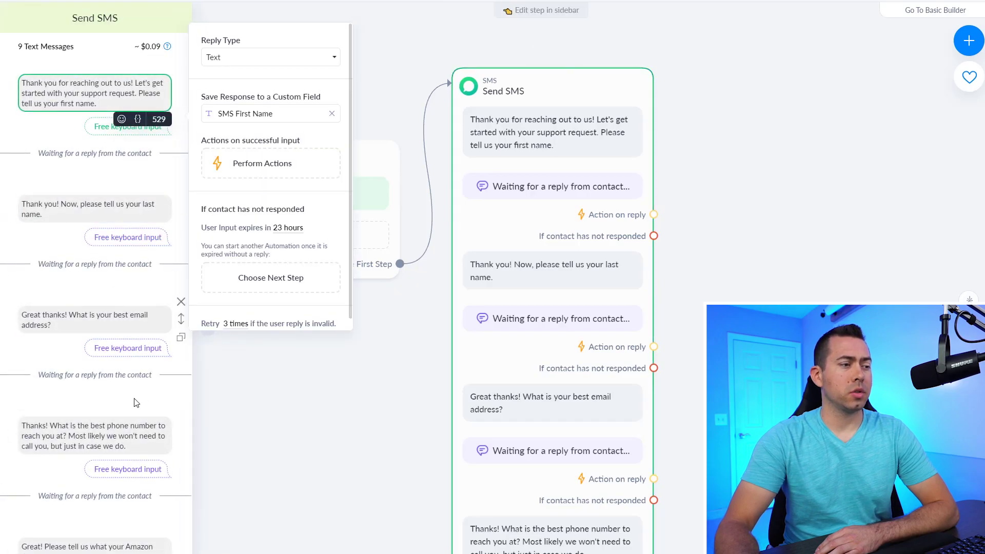
scroll(103, 405, "down", 3)
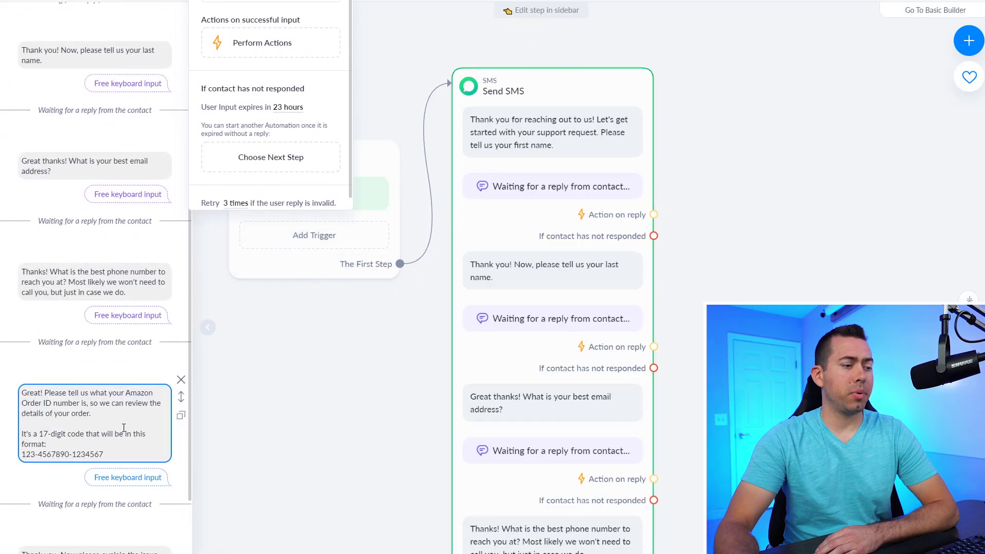
scroll(93, 307, "up", 3)
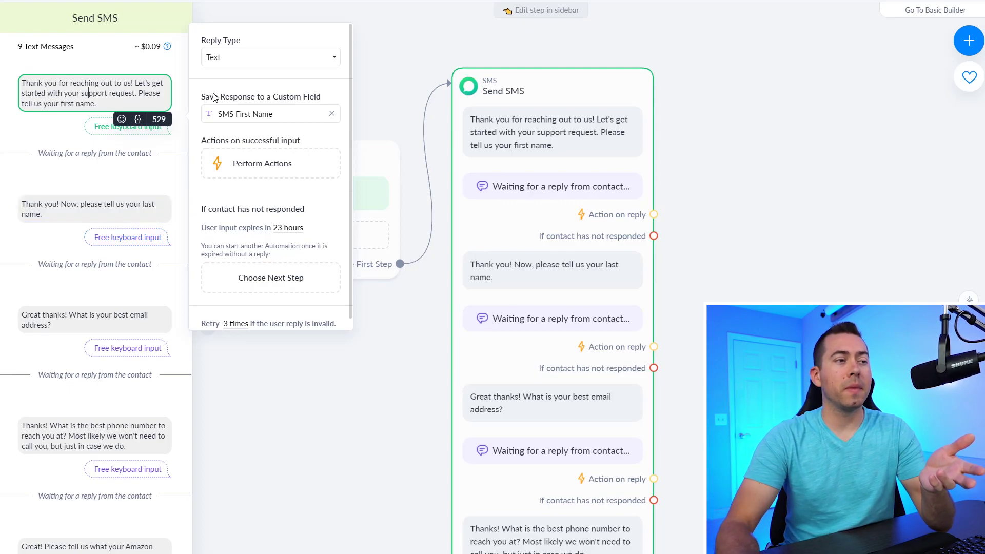
left_click_drag(217, 98, 275, 98)
left_click(291, 99)
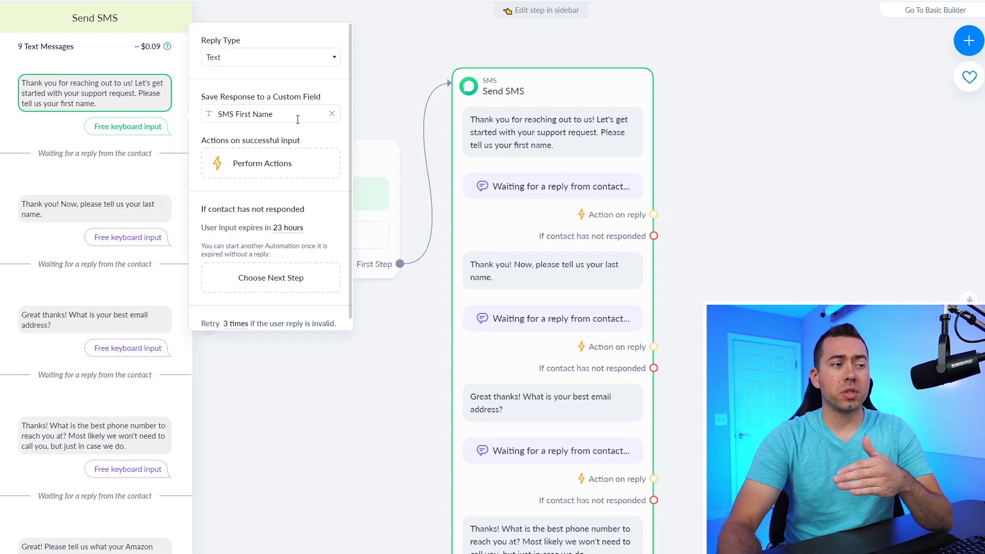
scroll(284, 153, "down", 1)
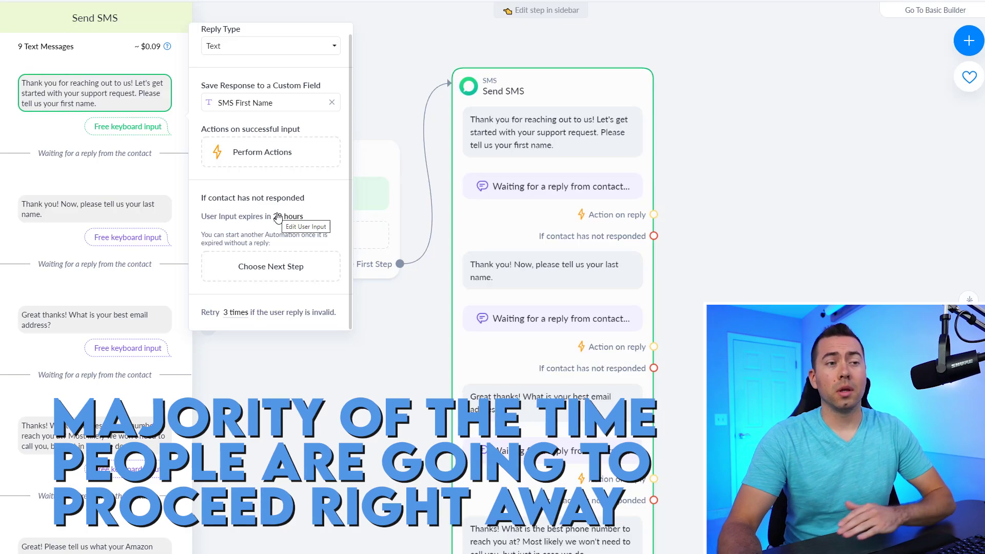
Step: Review the last-name, then email question's settings: Email type saved to SMS Email, with Skip keyword
left_click(106, 209)
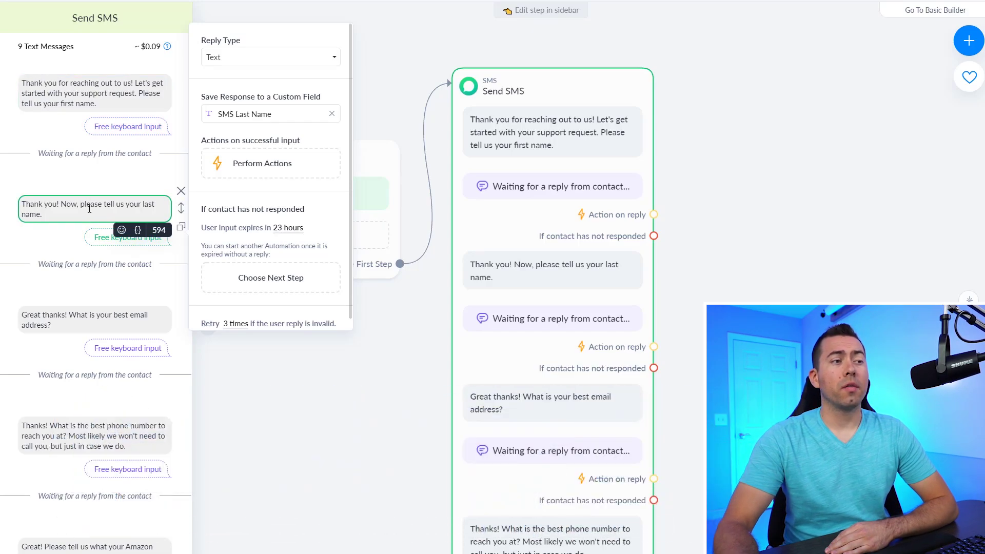
left_click(119, 322)
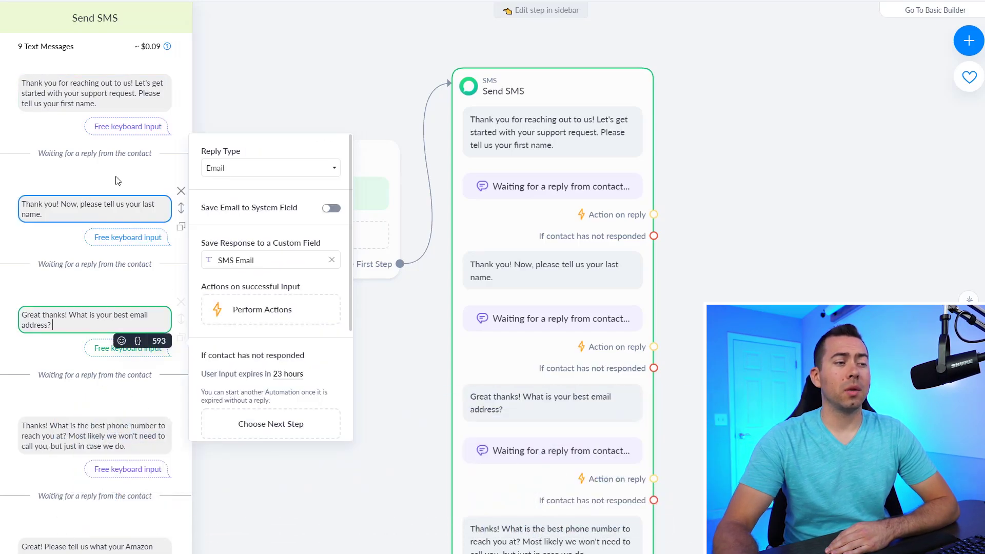
scroll(117, 170, "down", 3)
scroll(121, 123, "up", 1)
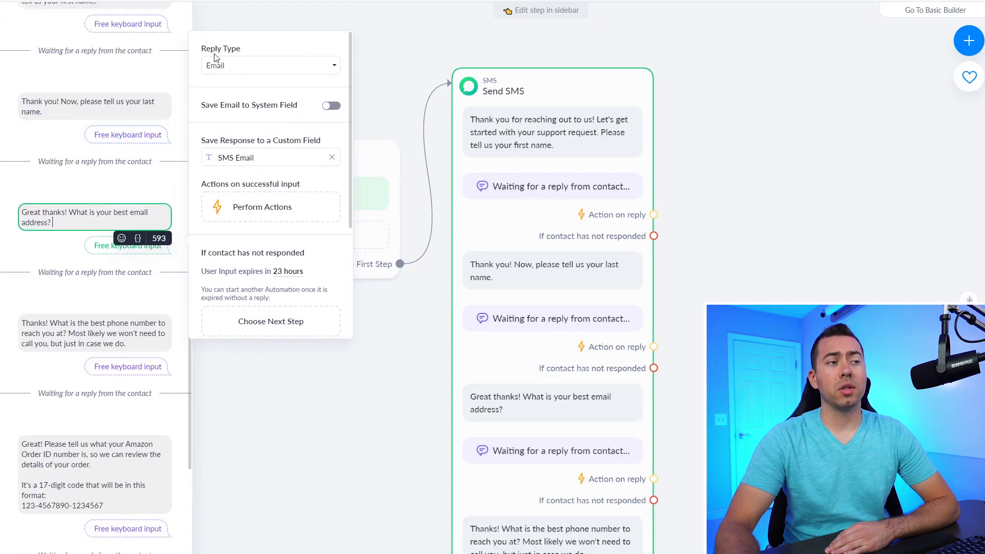
scroll(270, 205, "down", 1)
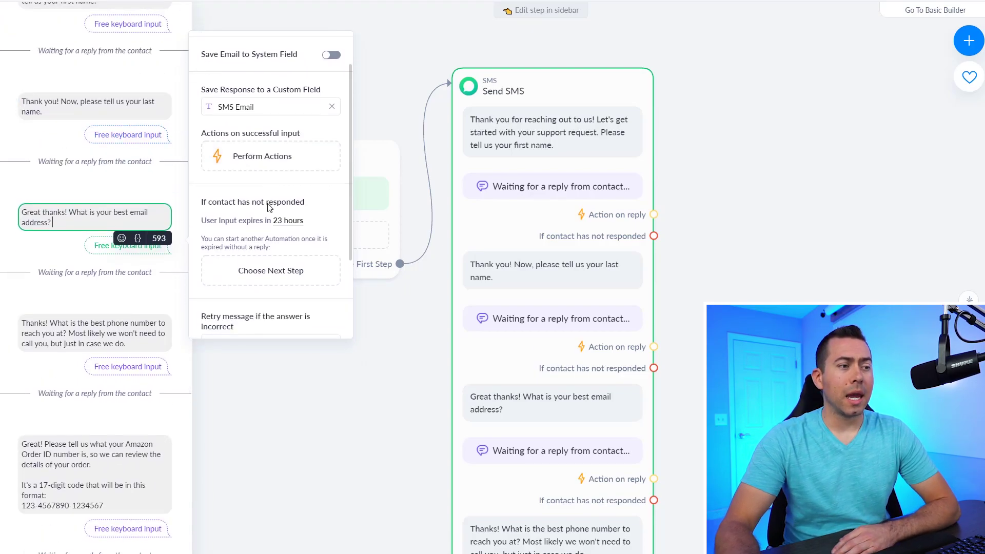
scroll(270, 204, "down", 3)
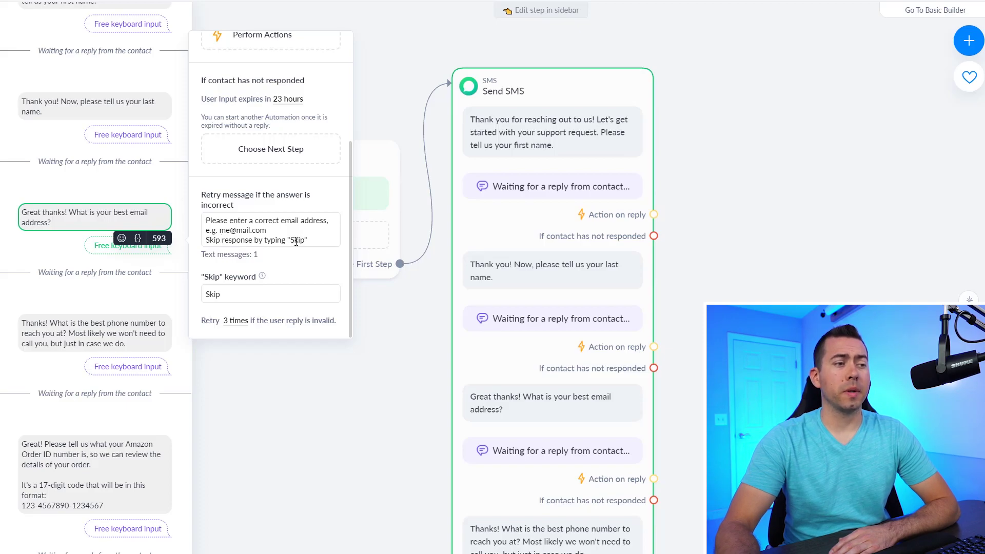
left_click(252, 300)
key("ctrl+a")
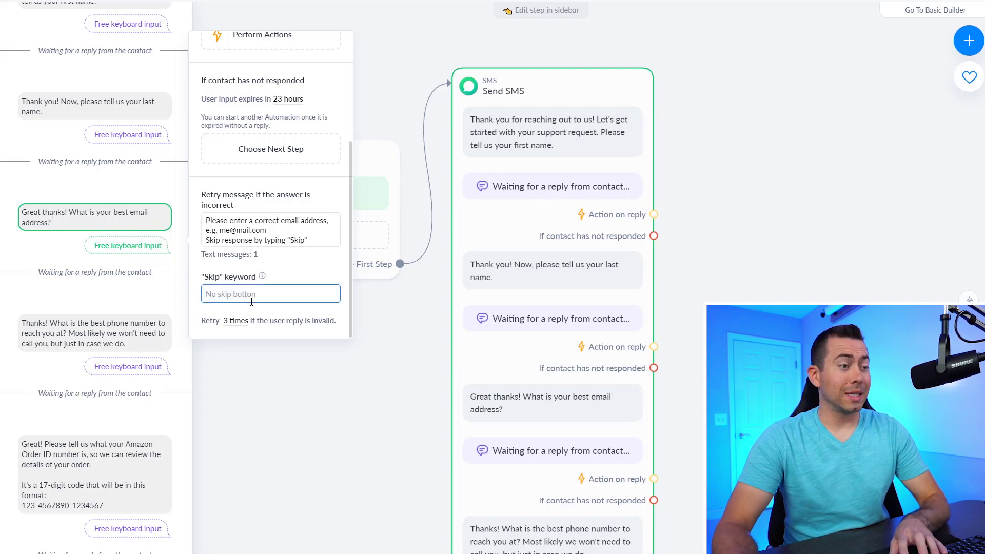
left_click(222, 242)
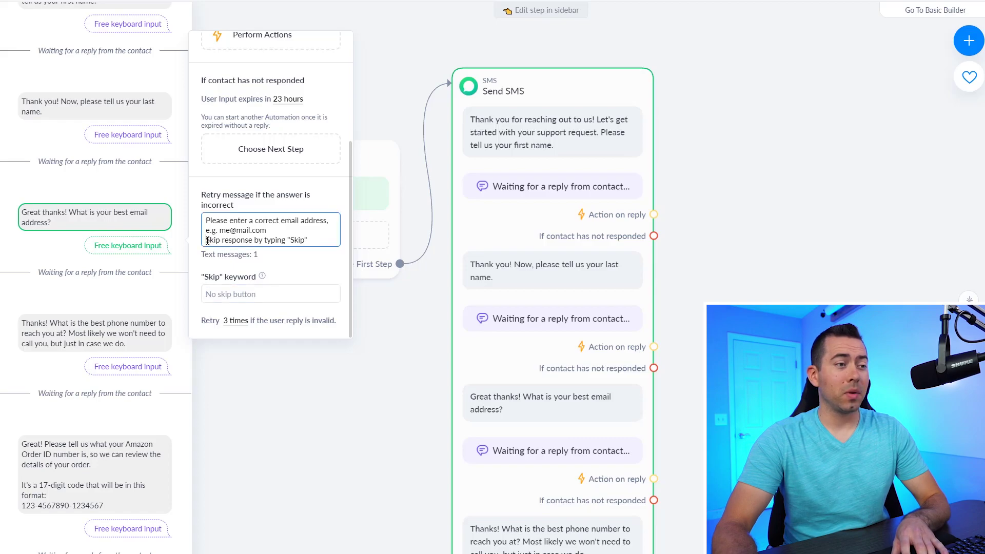
left_click_drag(207, 240, 317, 241)
key("BackSpace")
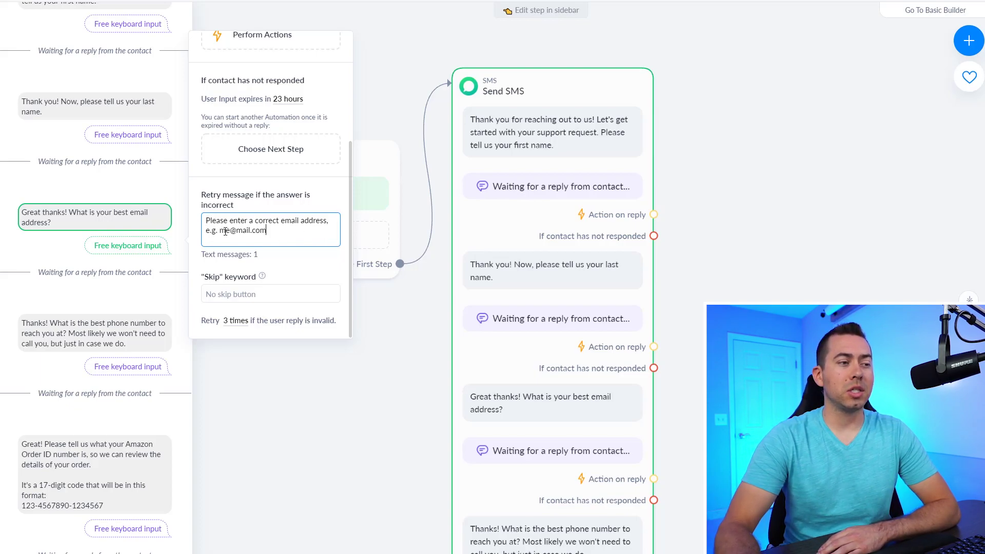
type("g")
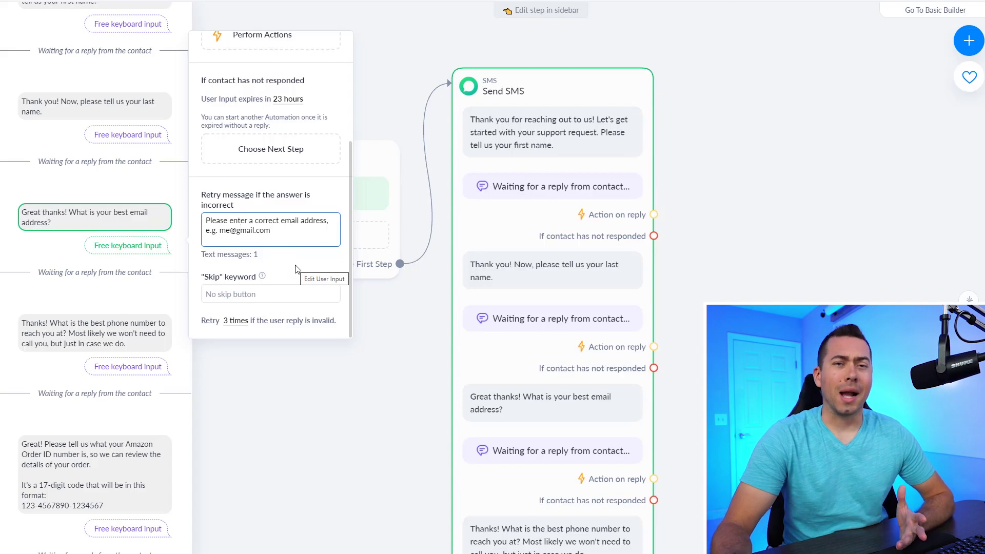
left_click(310, 265)
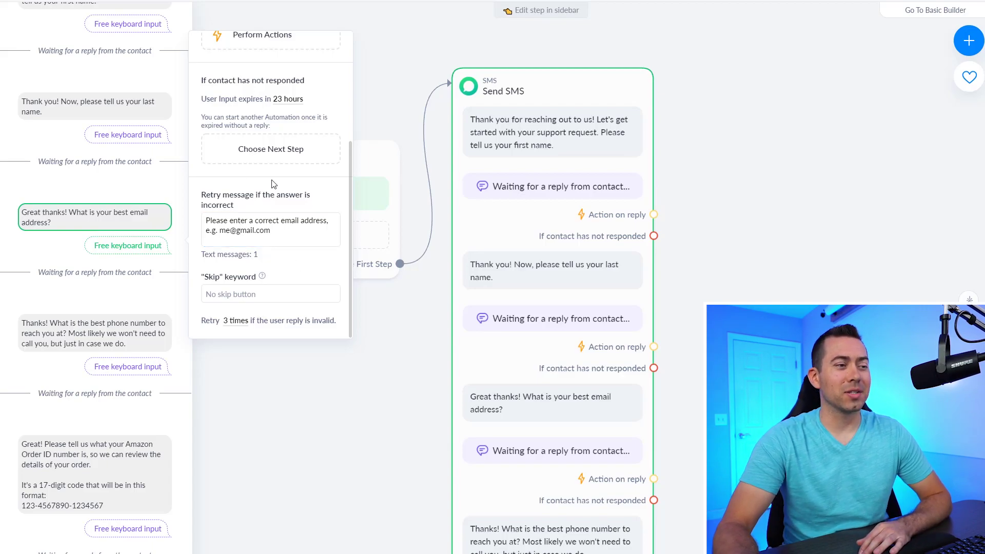
Step: Check the phone, Amazon order and issue replies save to SMS Phone, SMS AMZ Order #, SMS Support Issue
scroll(137, 194, "down", 2)
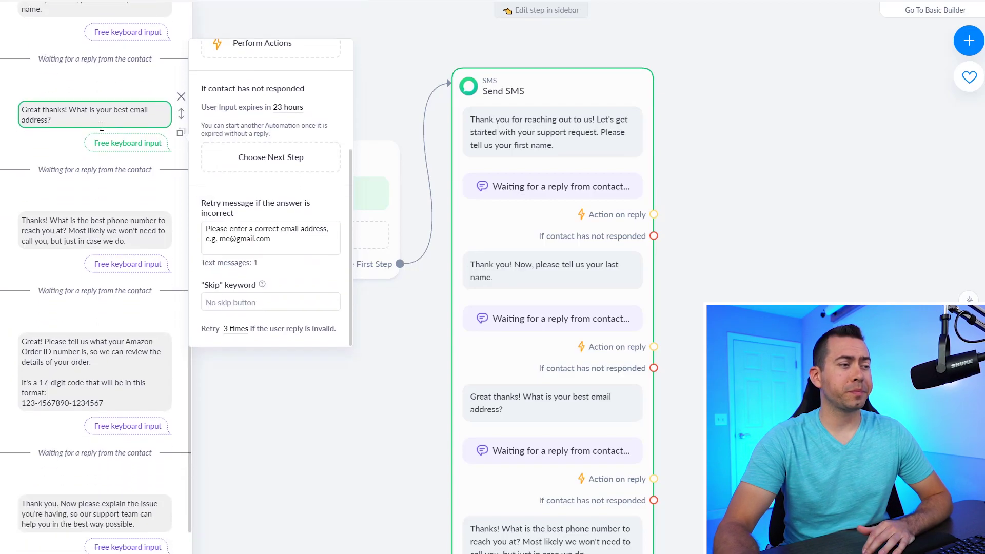
left_click(107, 227)
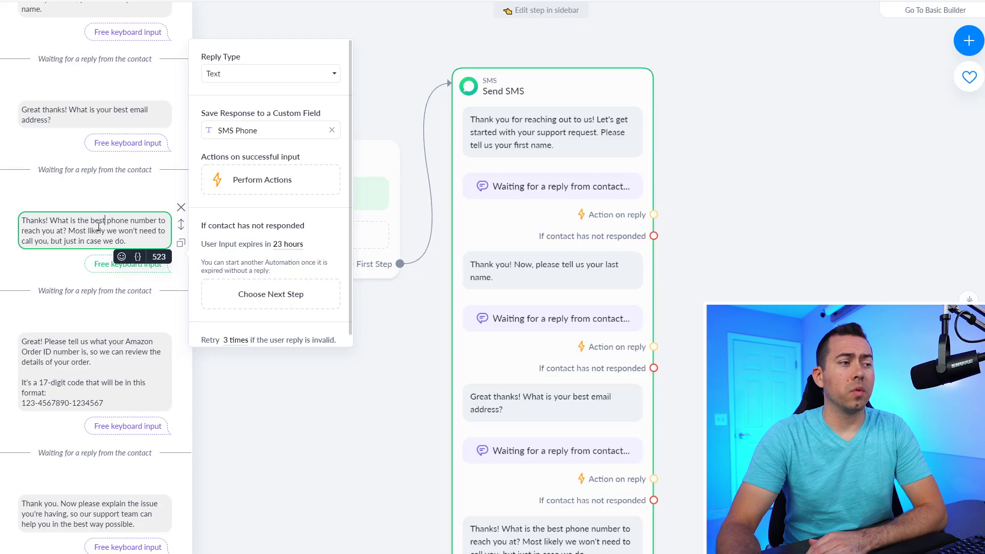
scroll(98, 227, "down", 3)
left_click(85, 216)
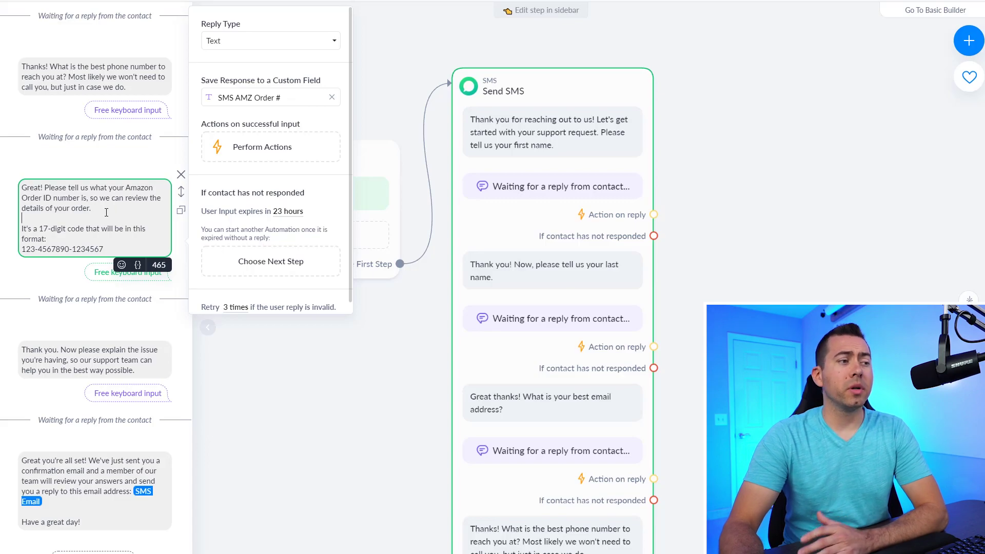
scroll(106, 212, "down", 1)
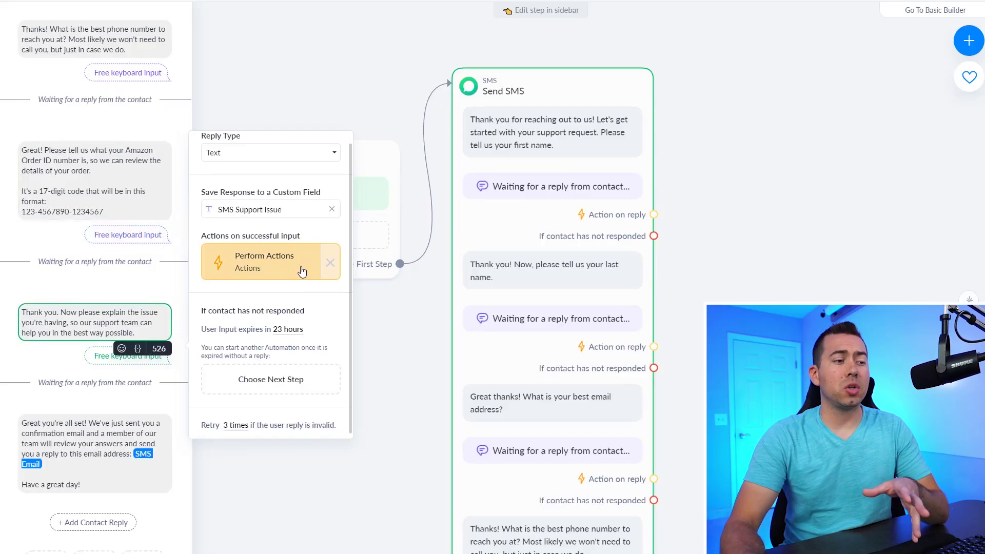
scroll(301, 266, "down", 1)
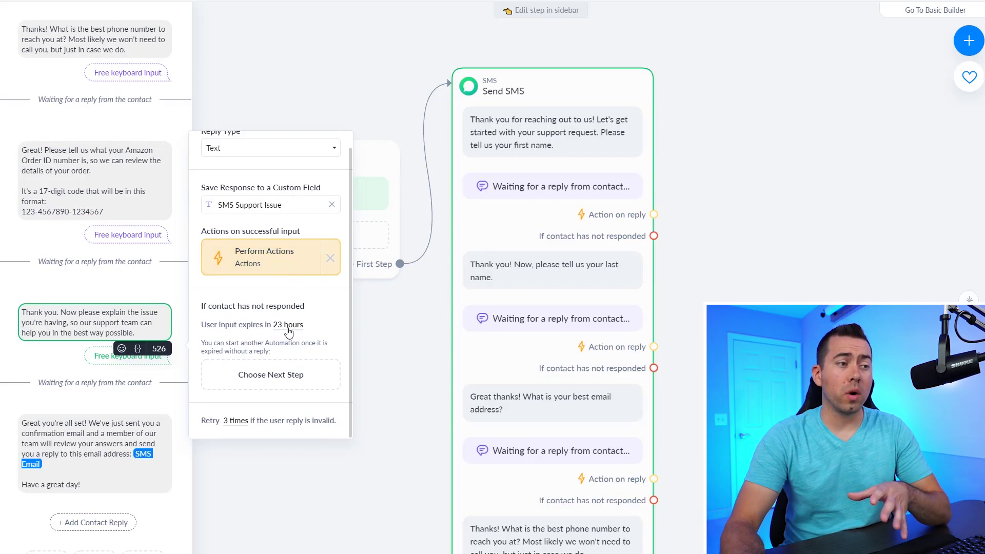
scroll(288, 325, "up", 1)
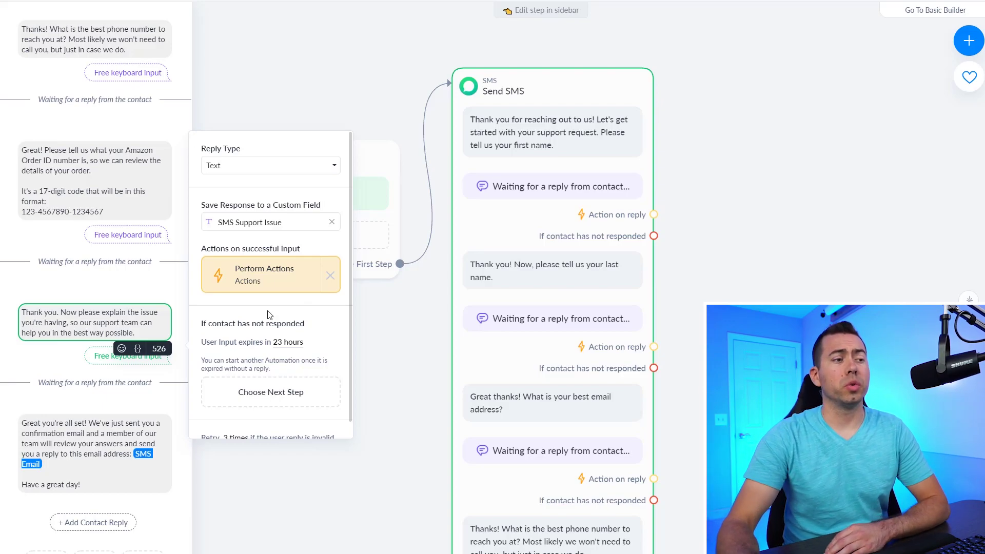
left_click(108, 444)
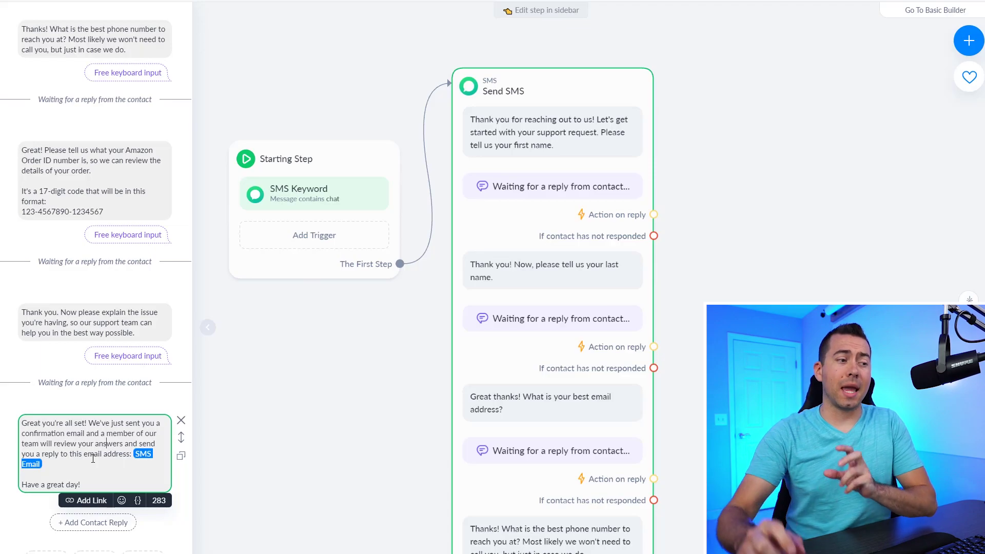
left_click(95, 462)
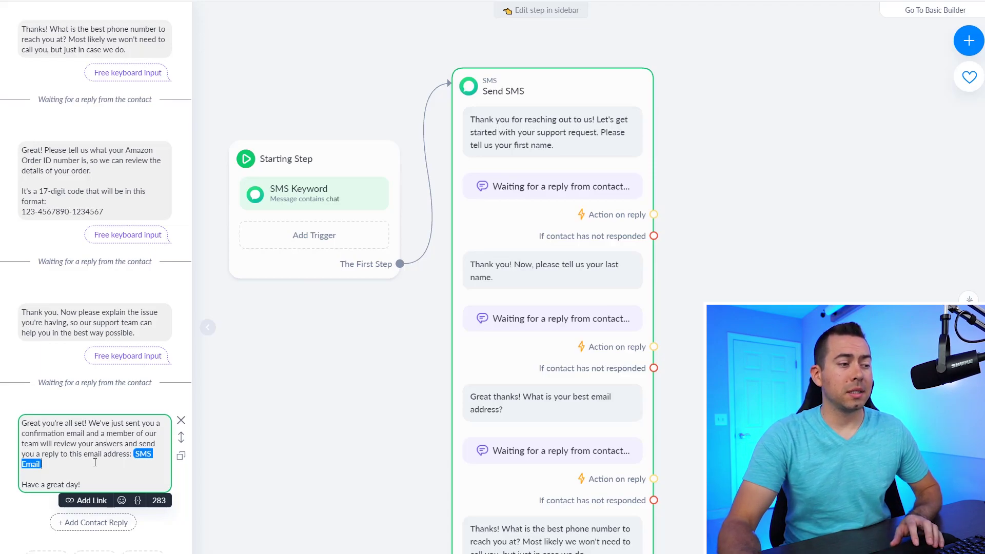
left_click(138, 501)
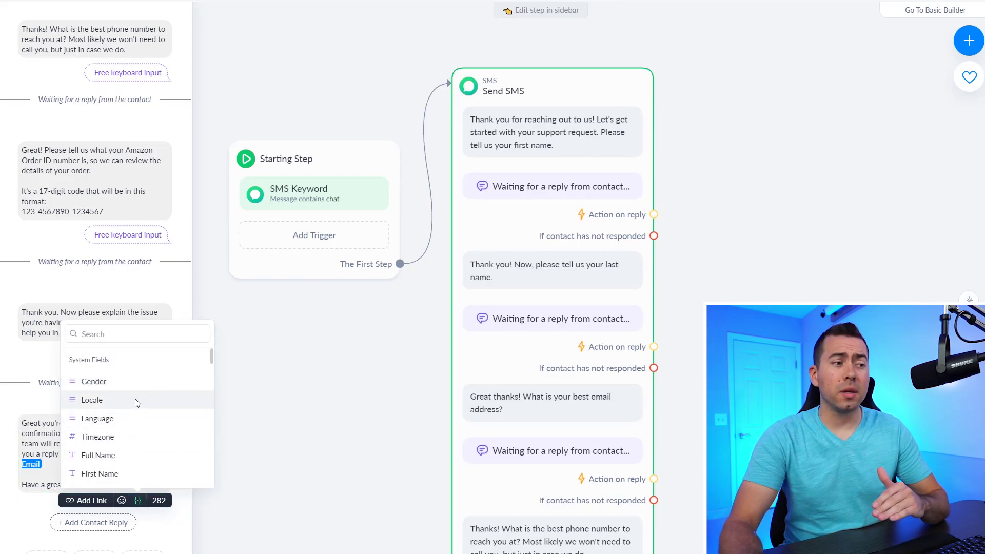
left_click(117, 332)
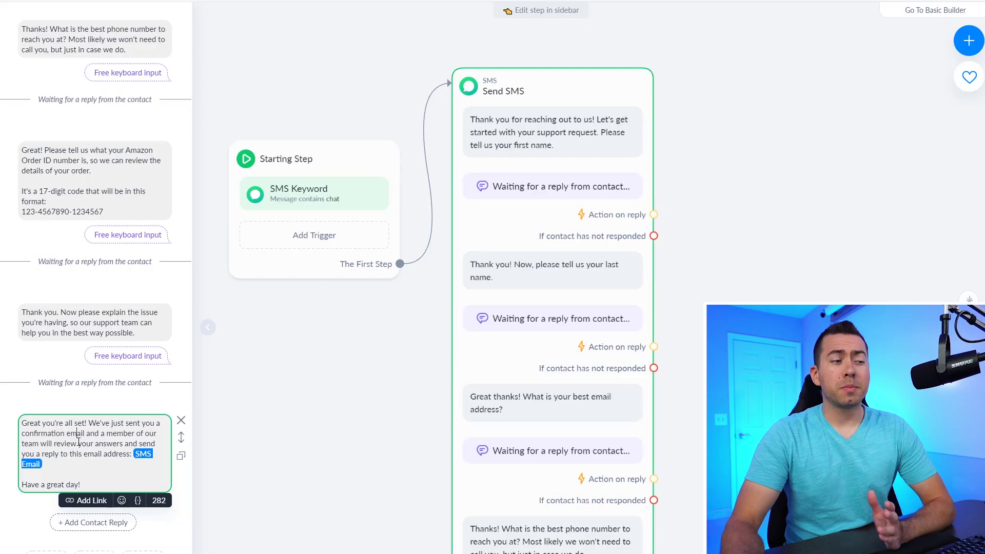
Step: Move the Actions node (Add Tag: Customer Support Request) up beside the support-issue reply
left_click_drag(418, 414, 416, 373)
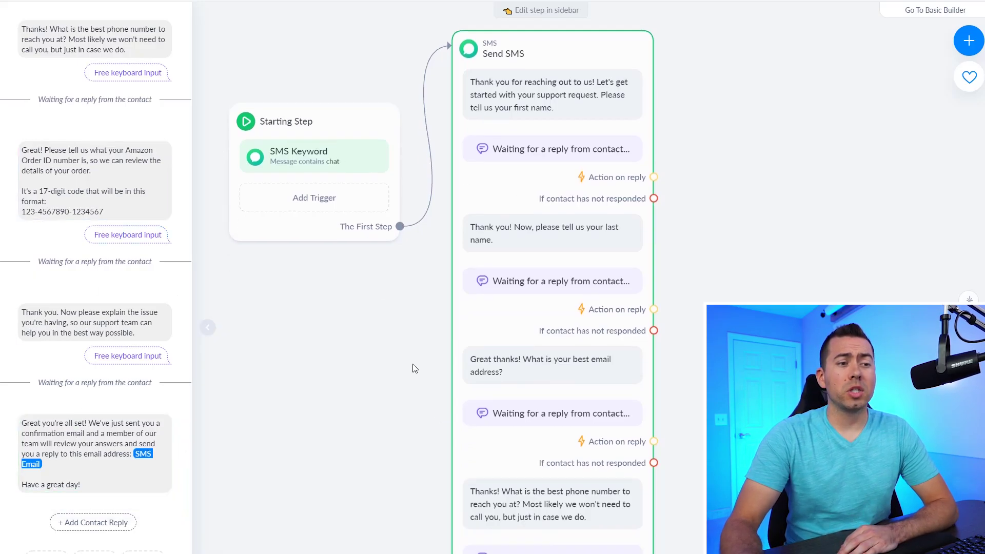
scroll(621, 348, "down", 3)
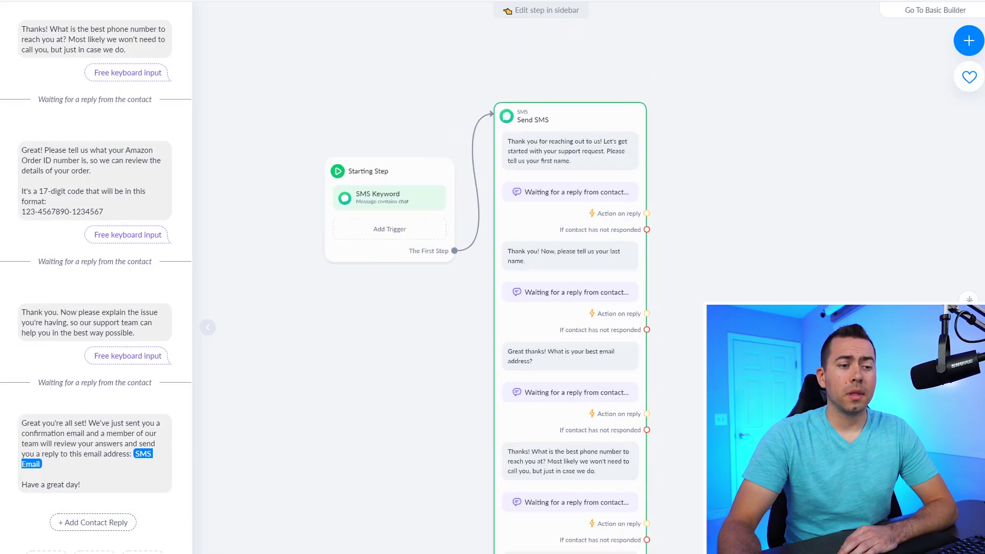
scroll(712, 171, "down", 10)
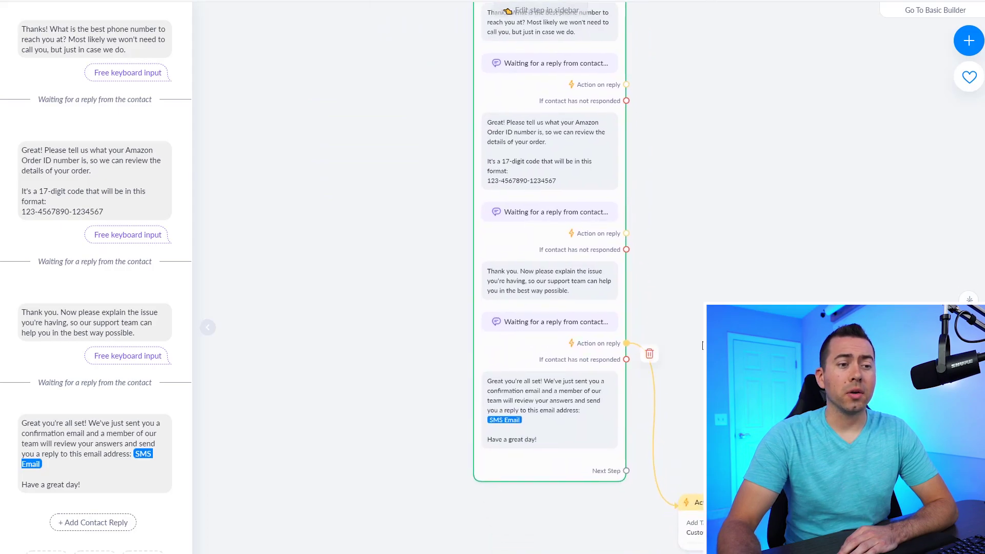
scroll(662, 200, "down", 5)
scroll(678, 219, "up", 5)
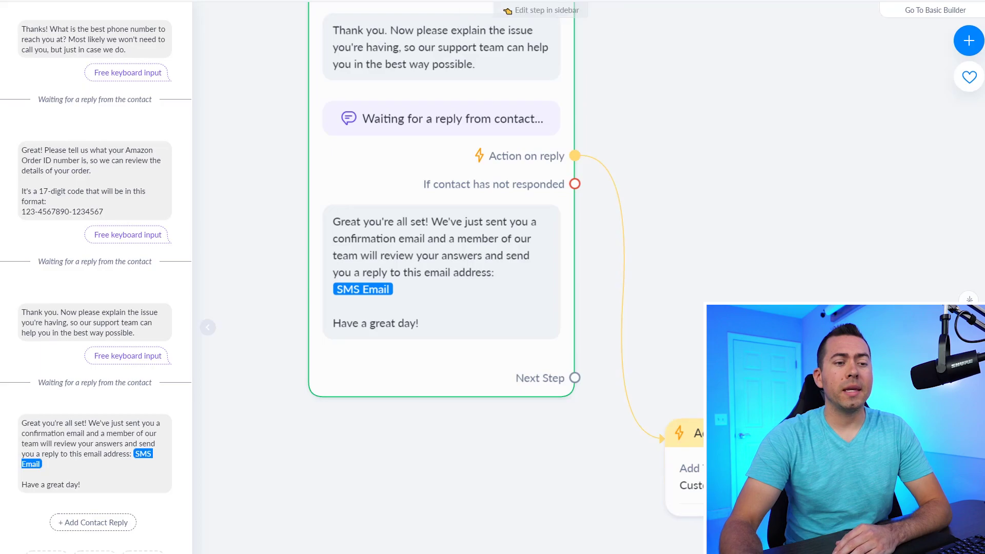
left_click_drag(700, 359, 644, 185)
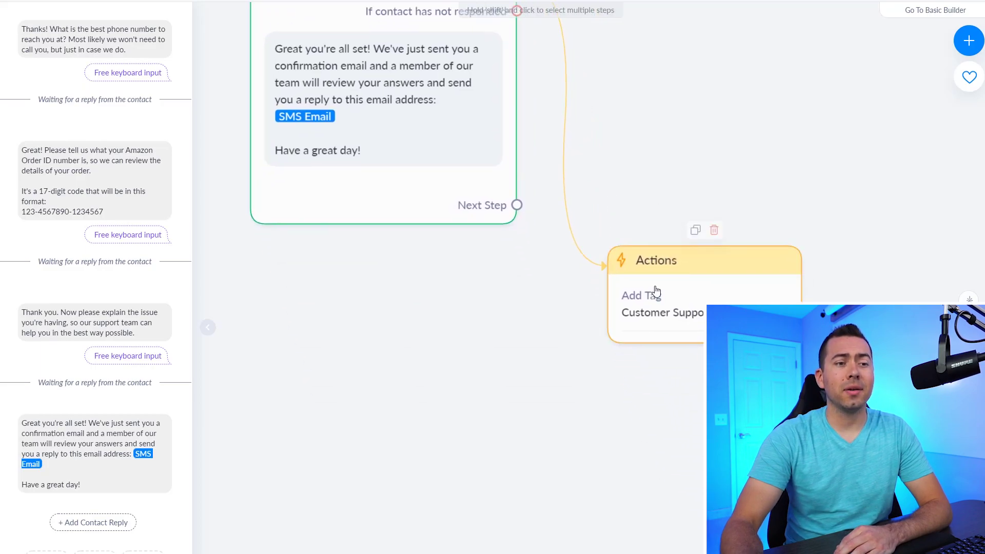
left_click_drag(679, 324, 648, 88)
left_click_drag(602, 255, 638, 462)
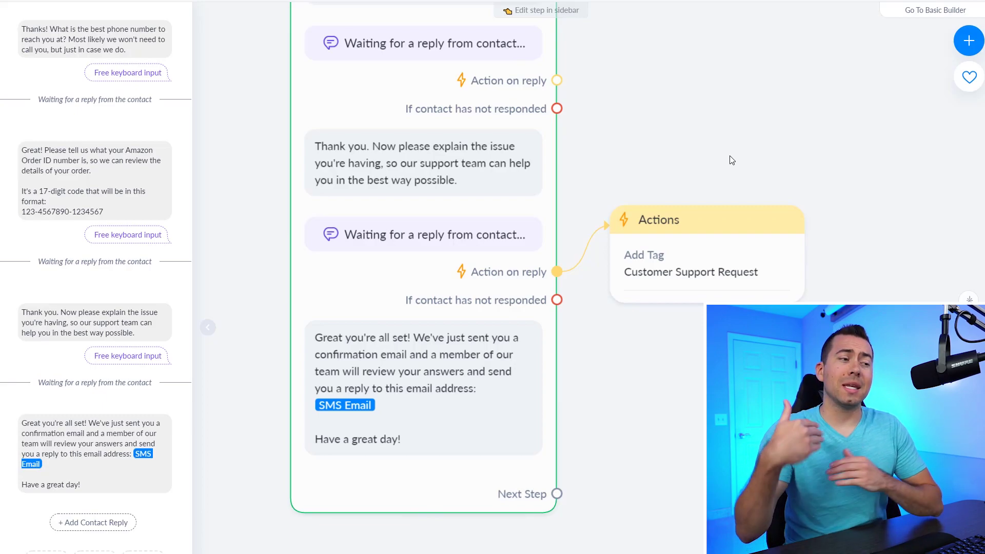
mouse_move(91, 327)
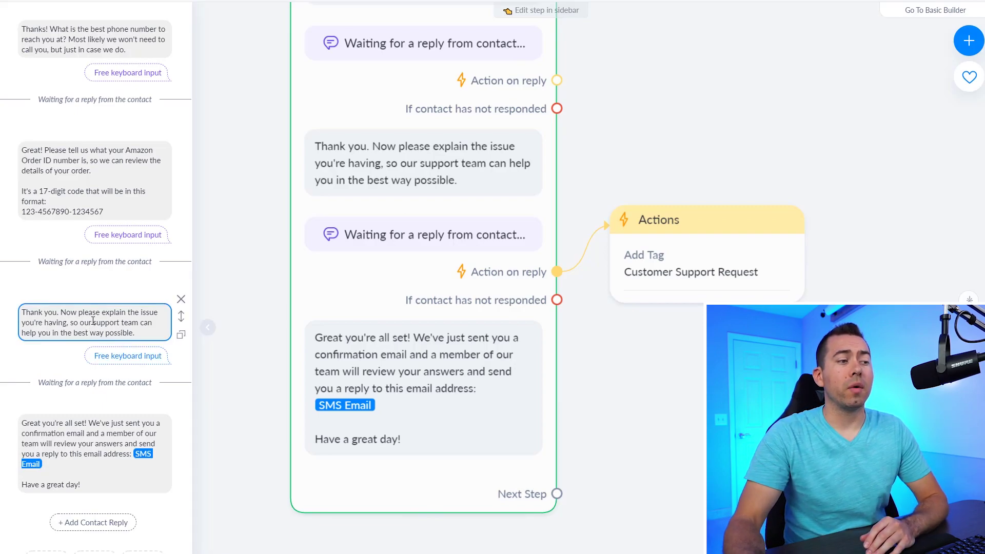
mouse_move(74, 445)
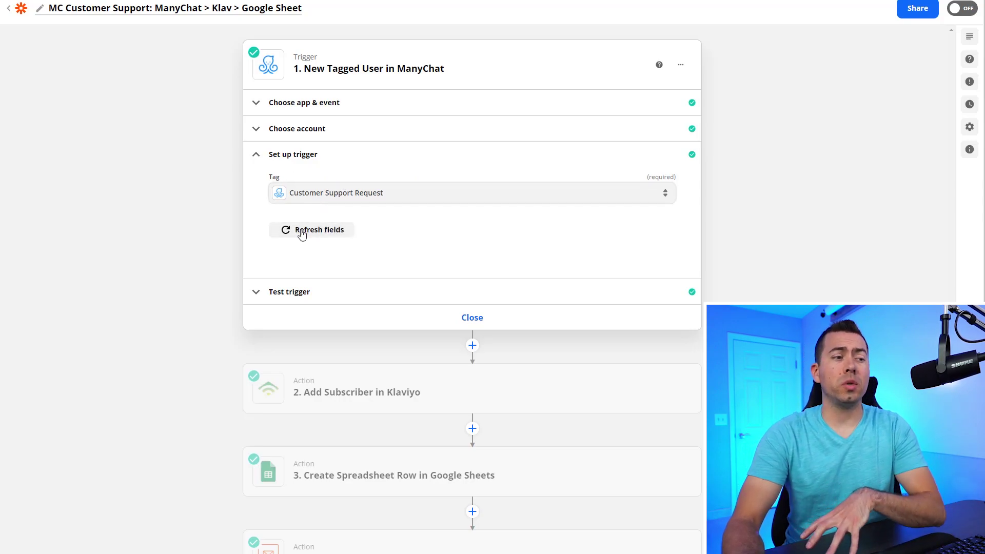
Step: Close the trigger tagged Customer Support Request, revealing the fourth step, Send Outbound Email
left_click(480, 321)
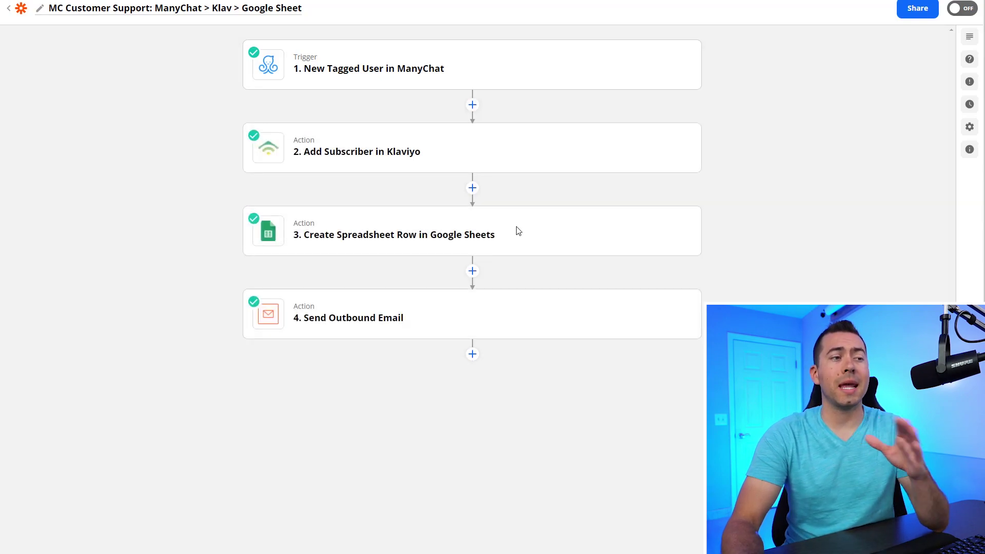
Step: Expand step 2, Add Subscriber in Klaviyo, to review its completed app, account, action and test
left_click(392, 151)
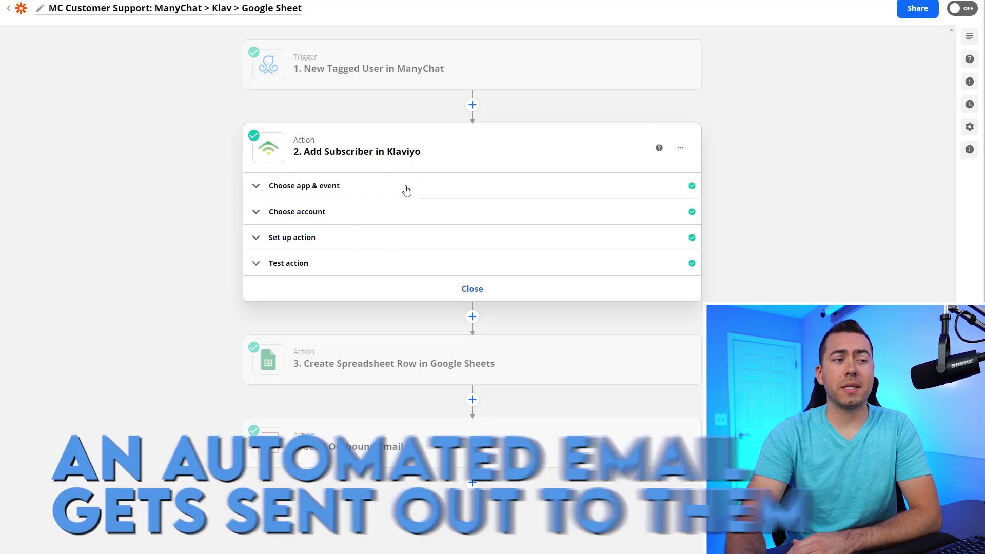
Step: Close the Klaviyo step and expand step 3, Create Spreadsheet Row in Google Sheets
left_click(482, 290)
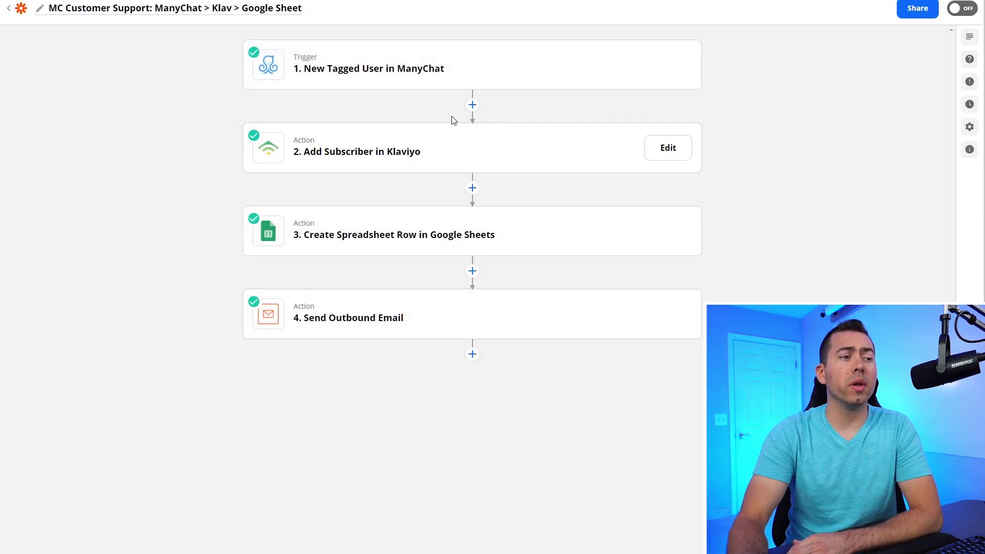
left_click(456, 233)
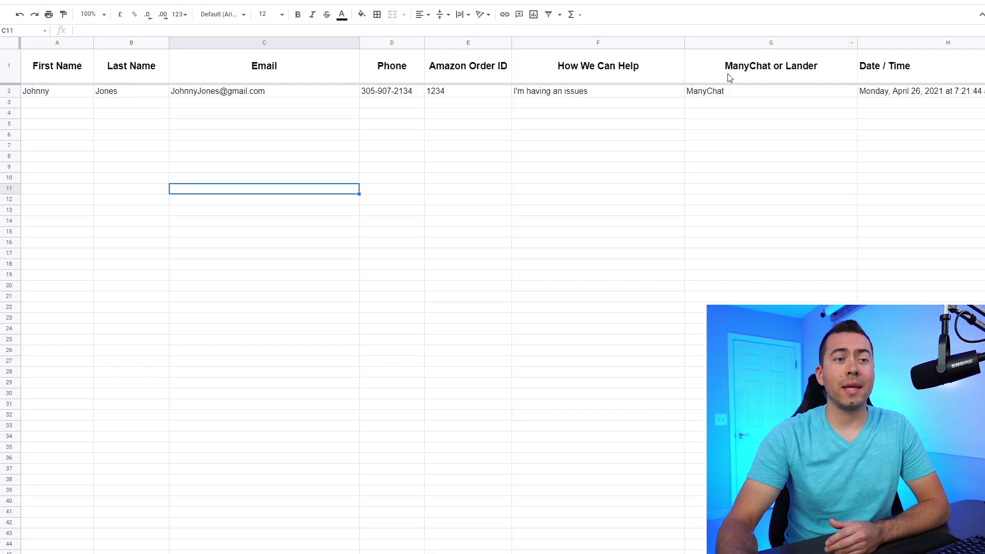
Step: Inspect the logged support row's columns in the Google Sheets log, scrolling across them
left_click(749, 107)
left_click(650, 137)
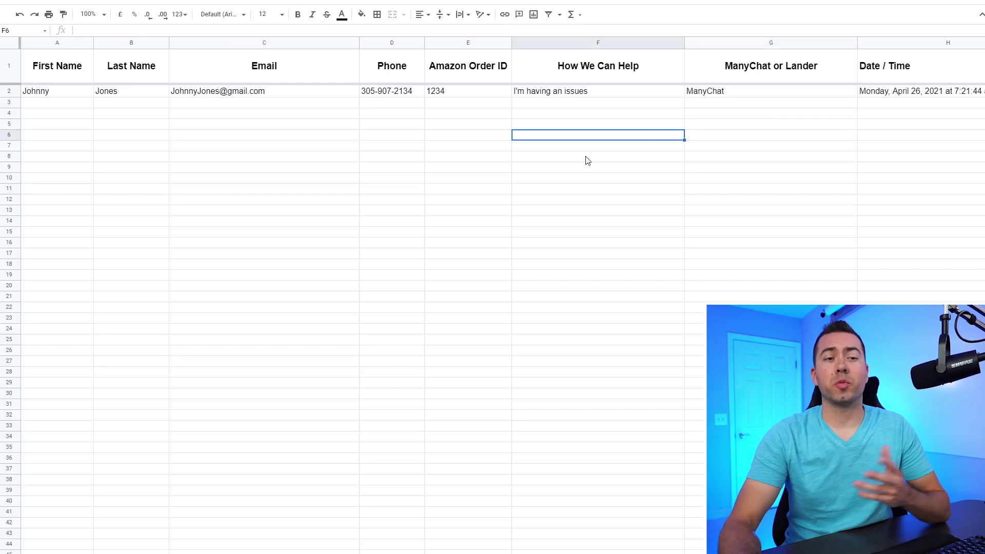
scroll(359, 205, "right", 3)
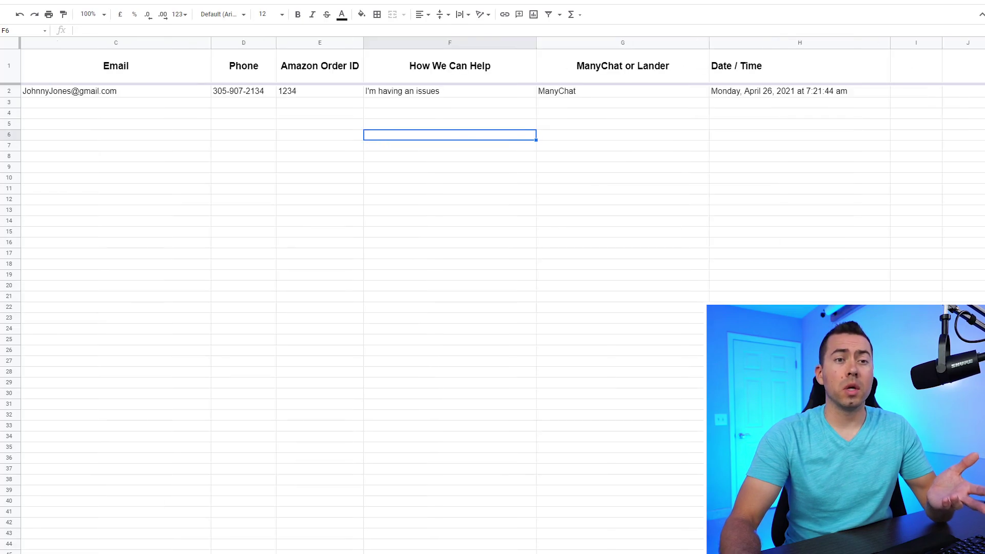
scroll(274, 337, "right", 1)
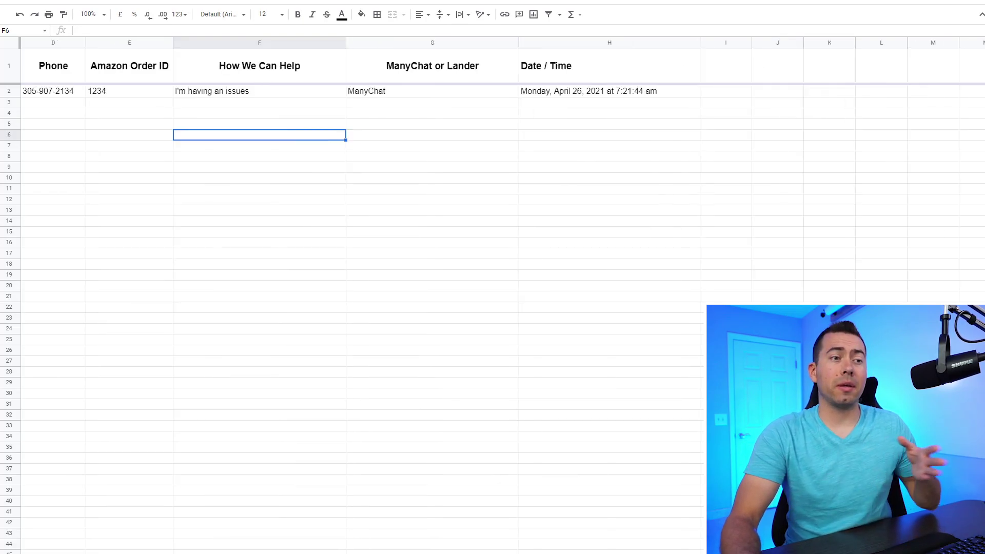
scroll(273, 337, "left", 4)
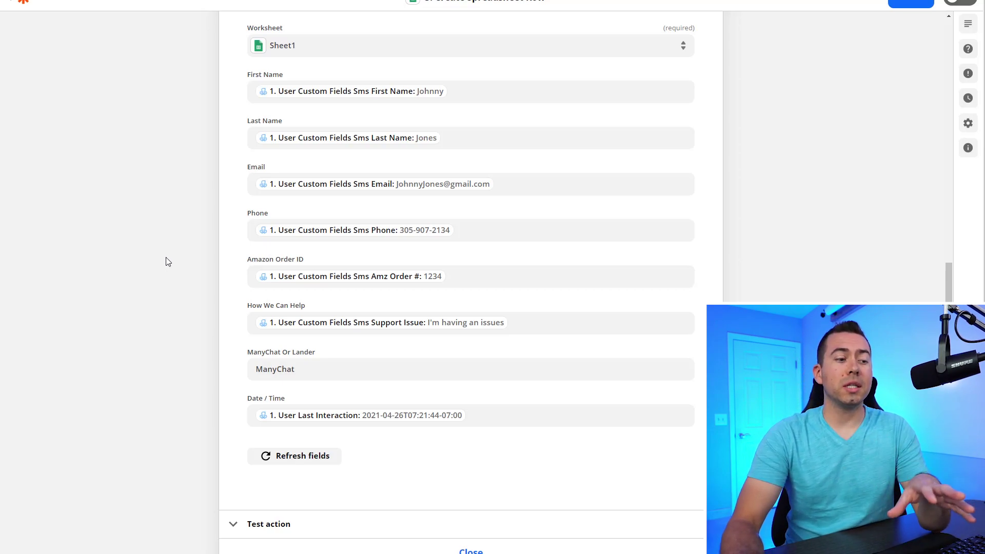
Step: Close the Google Sheets row step to reveal the four-step zap outline
scroll(169, 255, "down", 1)
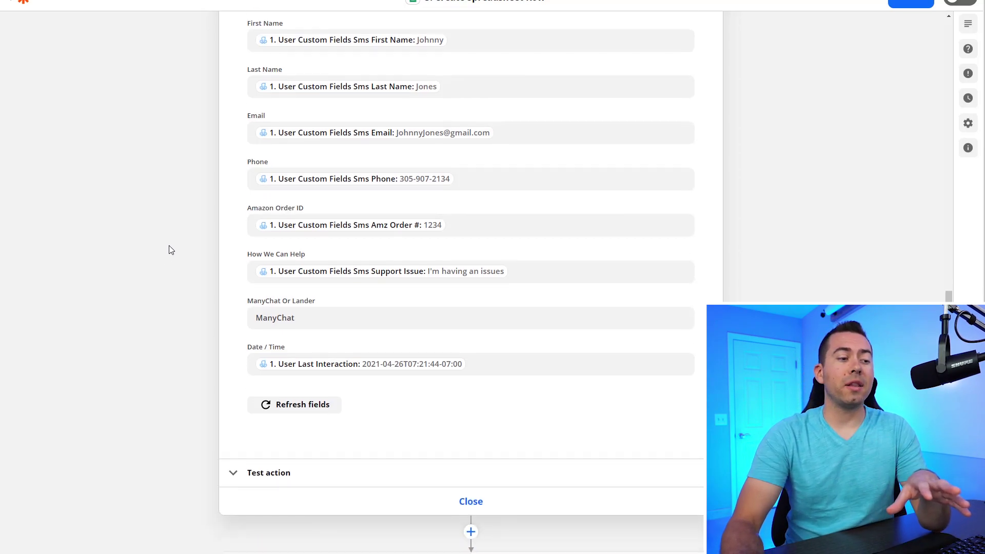
left_click(482, 502)
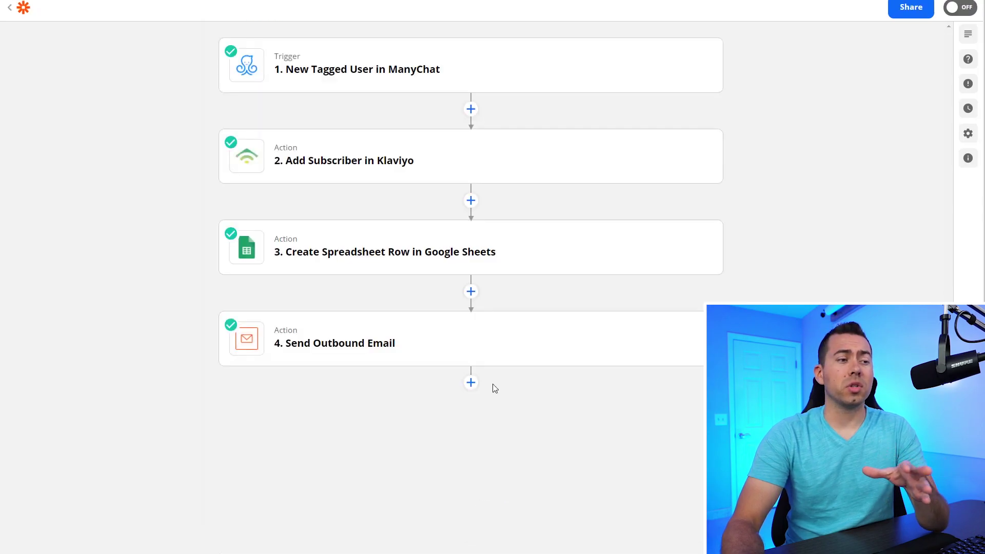
Step: Open step 4 'Send Outbound Email' and select the Contact Info label in its body
left_click(380, 340)
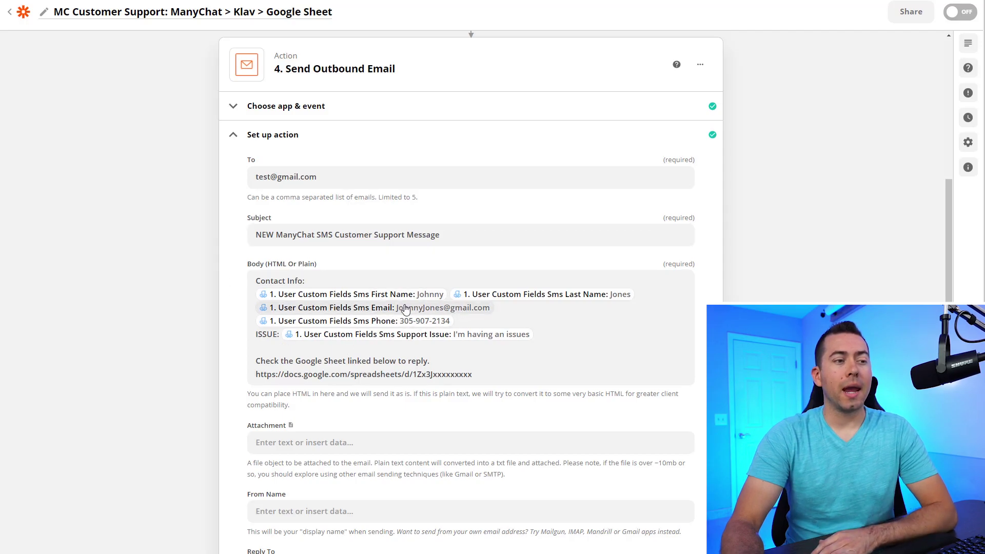
left_click(306, 281)
left_click_drag(306, 281, 321, 281)
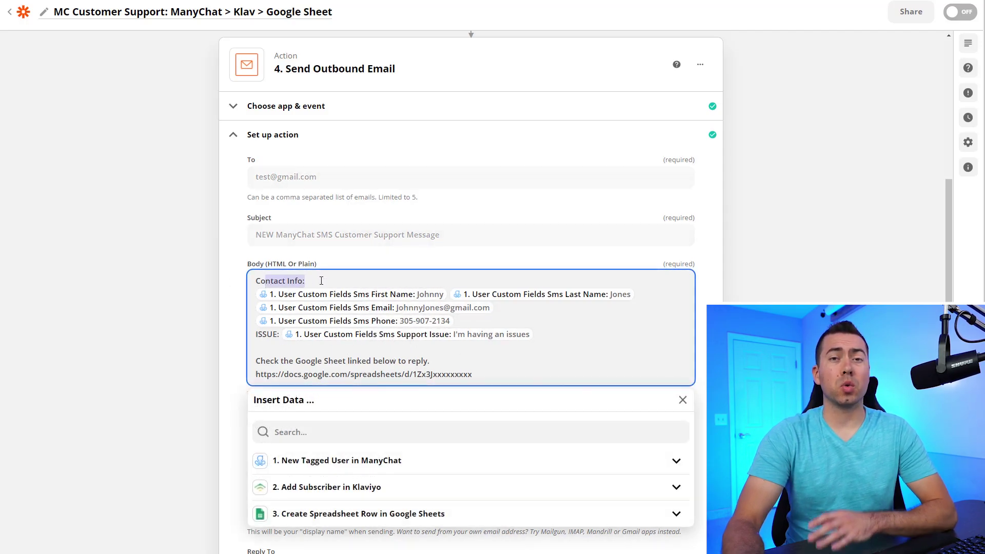
left_click(202, 280)
scroll(201, 272, "down", 3)
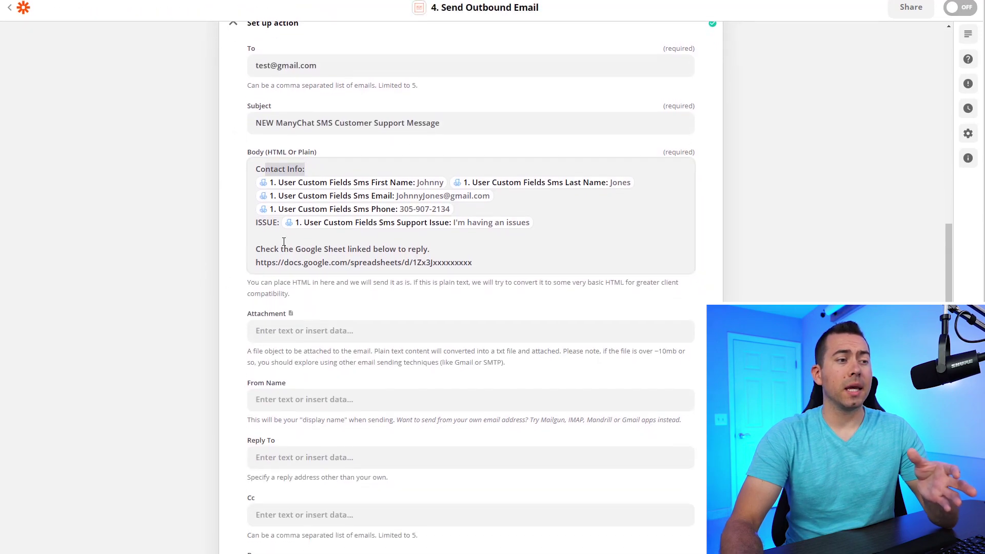
left_click(284, 237)
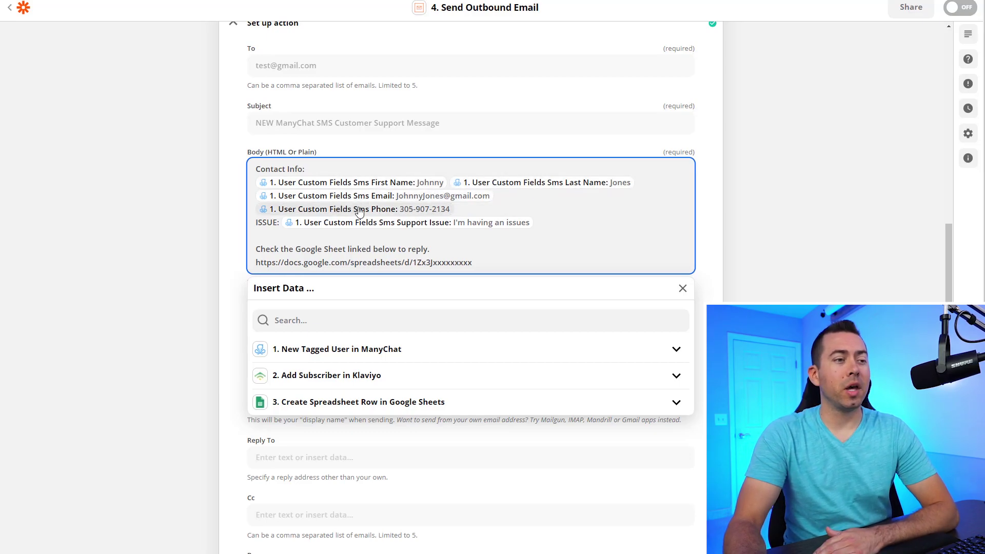
left_click_drag(265, 223, 260, 223)
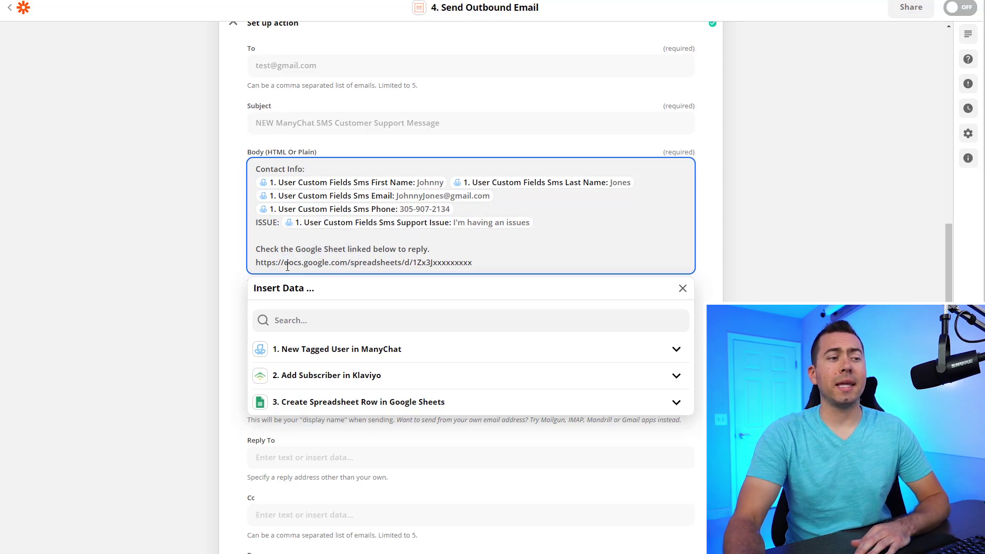
left_click_drag(285, 264, 381, 262)
left_click(399, 254)
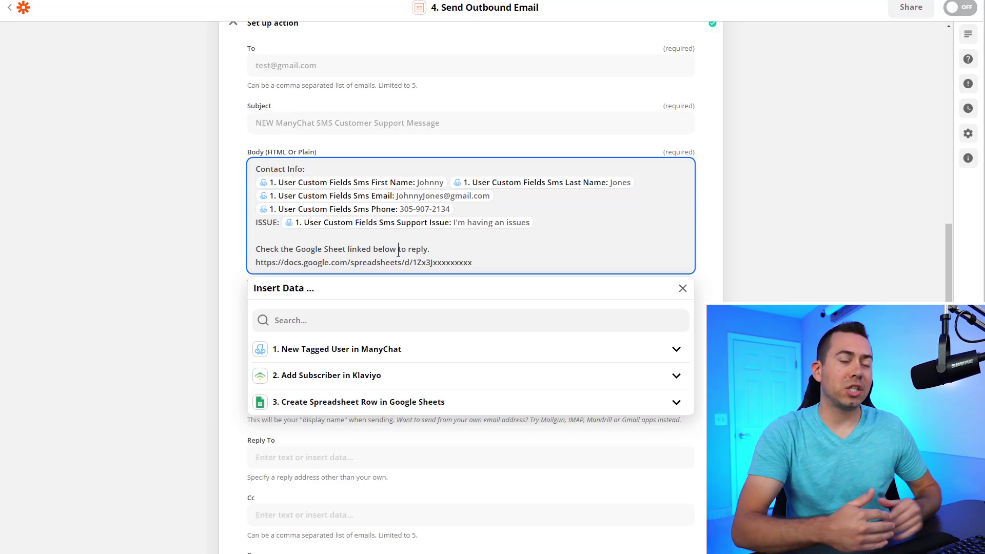
left_click(183, 272)
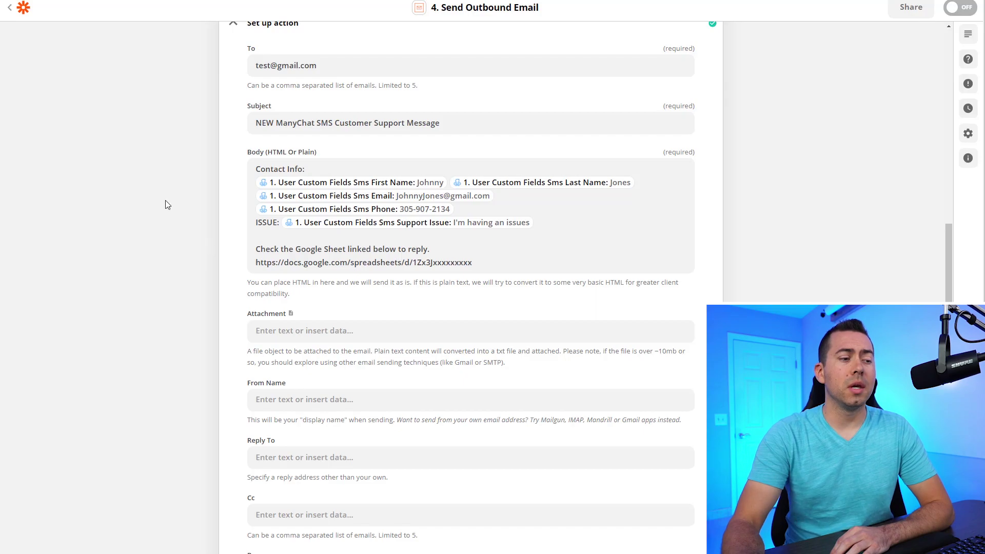
scroll(169, 180, "up", 1)
Step: Review the remaining outbound email options, including Force Linebreaks and Enable Read Receipts
scroll(171, 179, "down", 5)
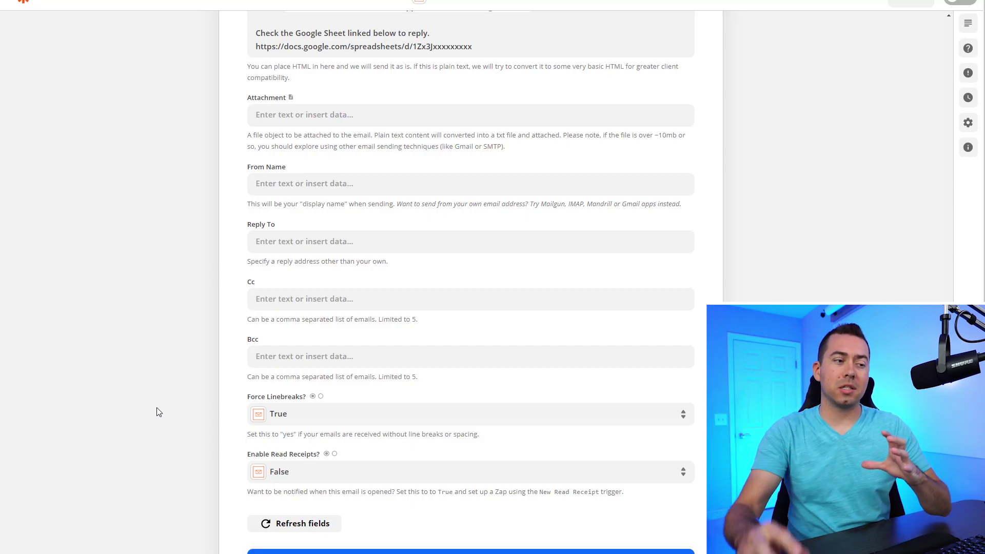
scroll(218, 303, "up", 3)
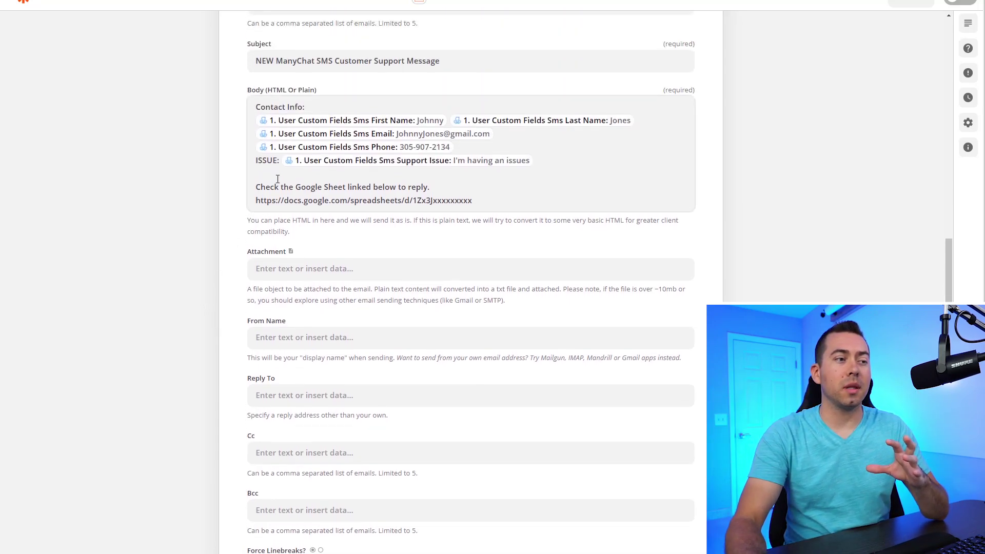
left_click(267, 177)
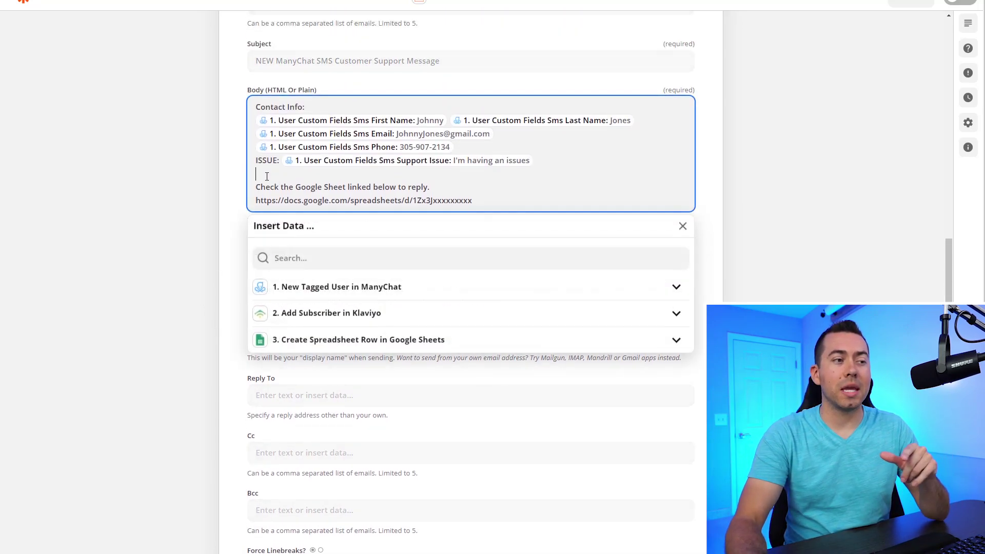
left_click(201, 193)
scroll(204, 242, "down", 3)
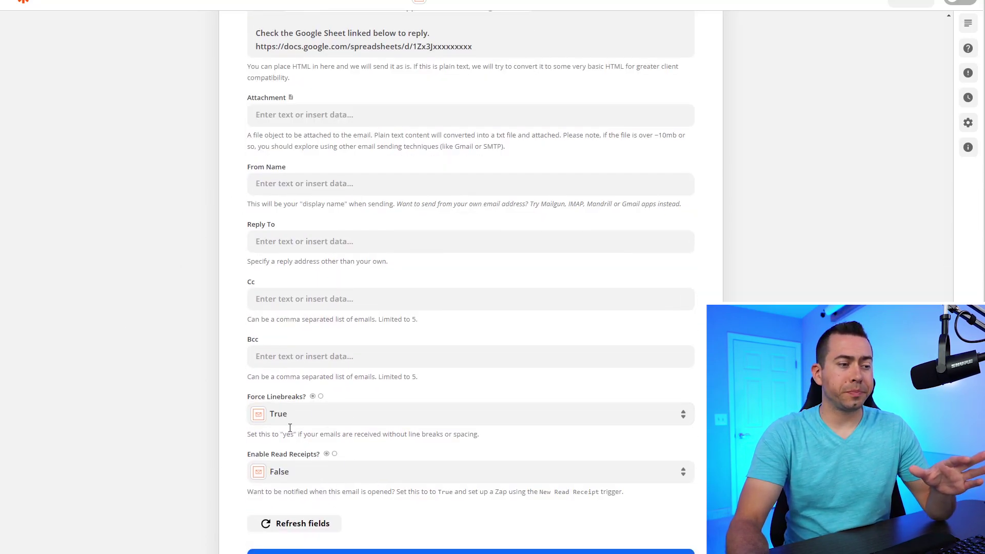
scroll(185, 398, "up", 5)
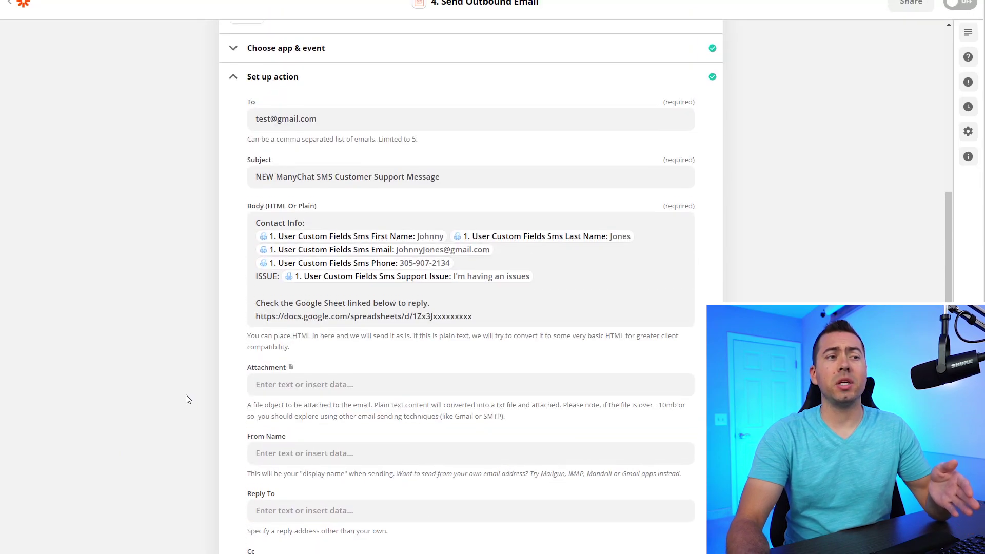
scroll(185, 398, "down", 1)
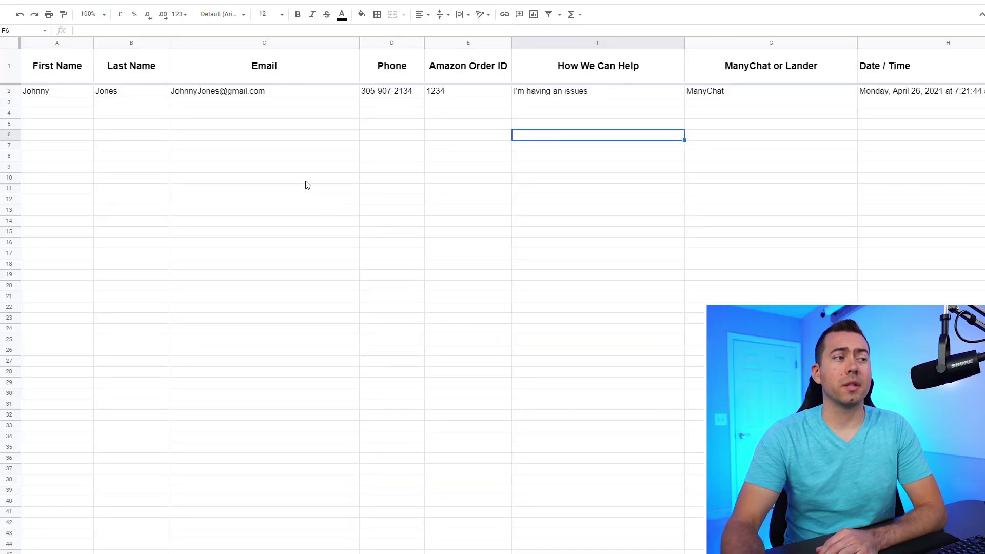
left_click(306, 179)
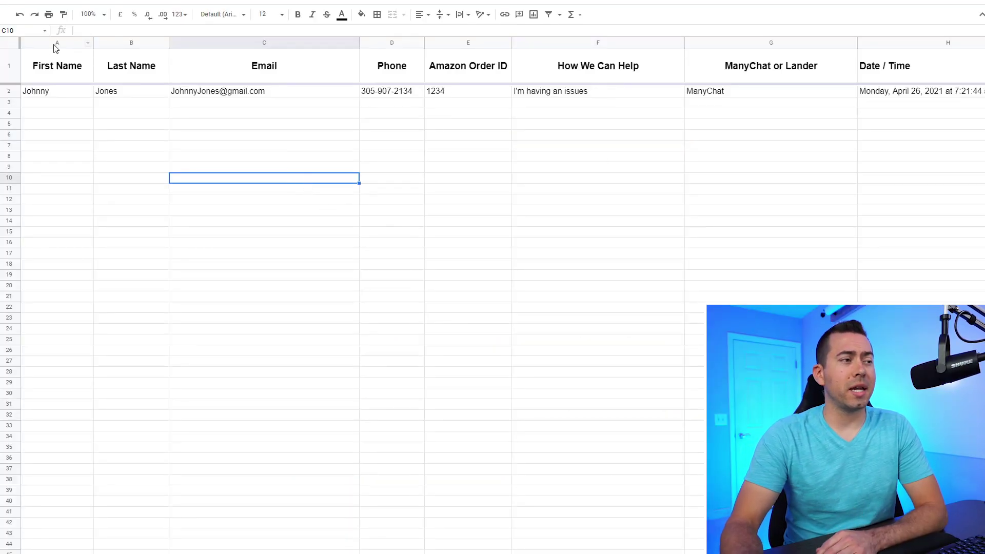
left_click(49, 66)
left_click(130, 75)
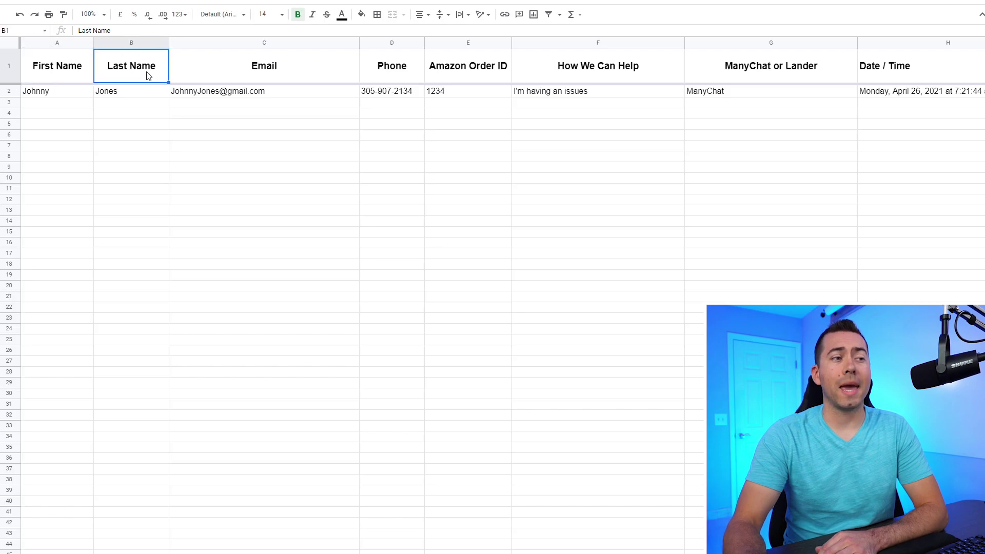
left_click(235, 70)
left_click(390, 69)
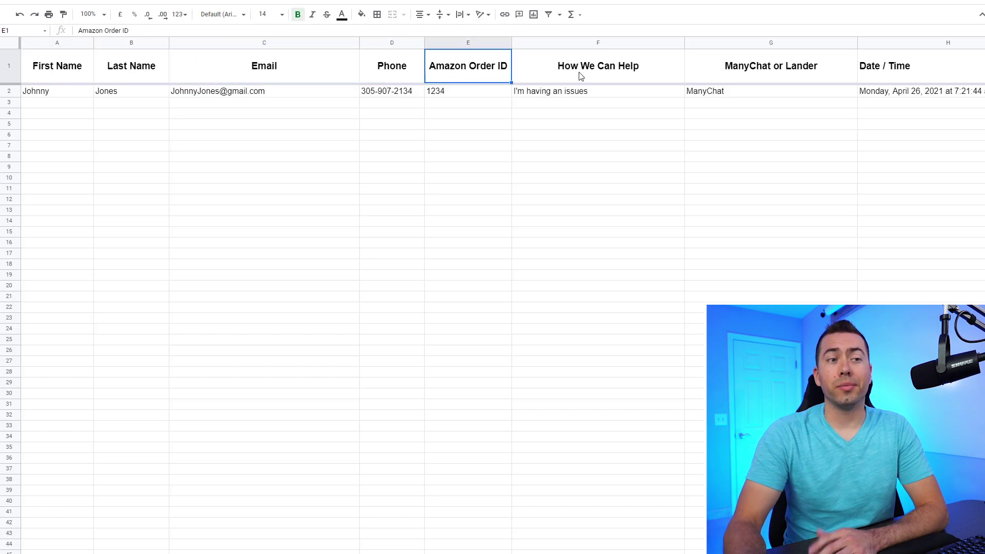